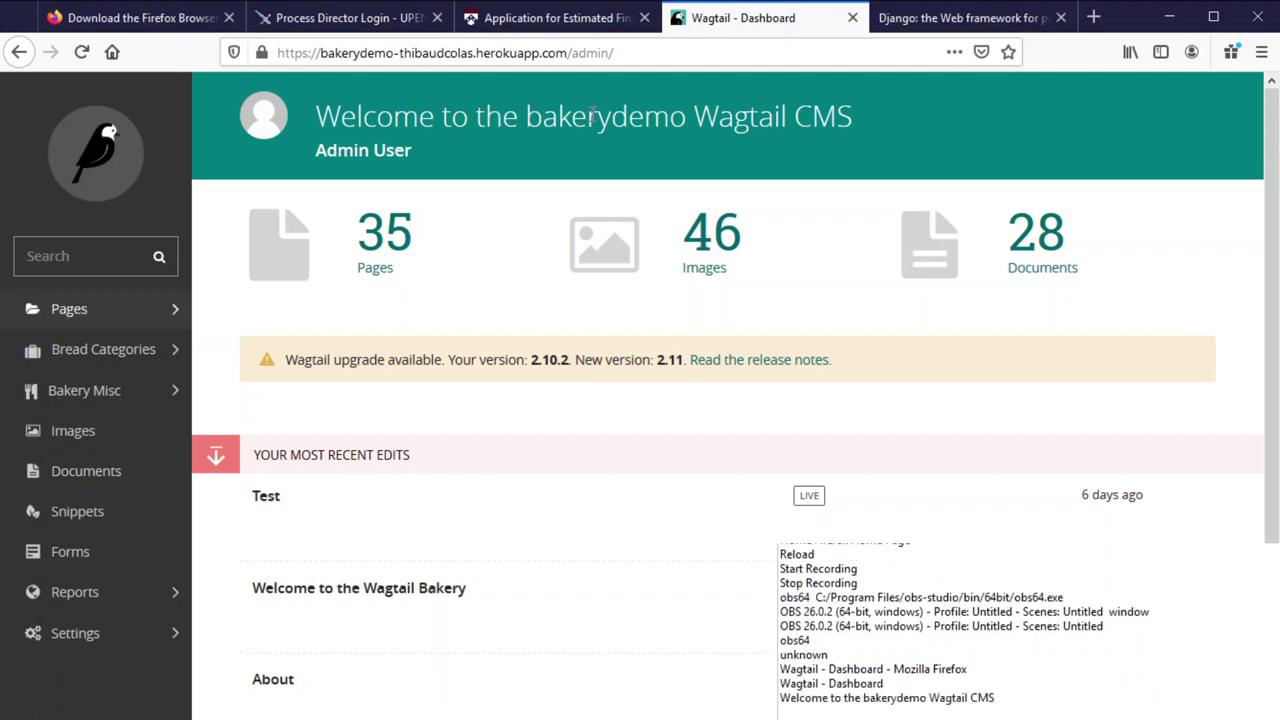
Open the Pages explorer from the sidebar, showing the Welcome to the Wagtail Bakery root page
key(Tab)
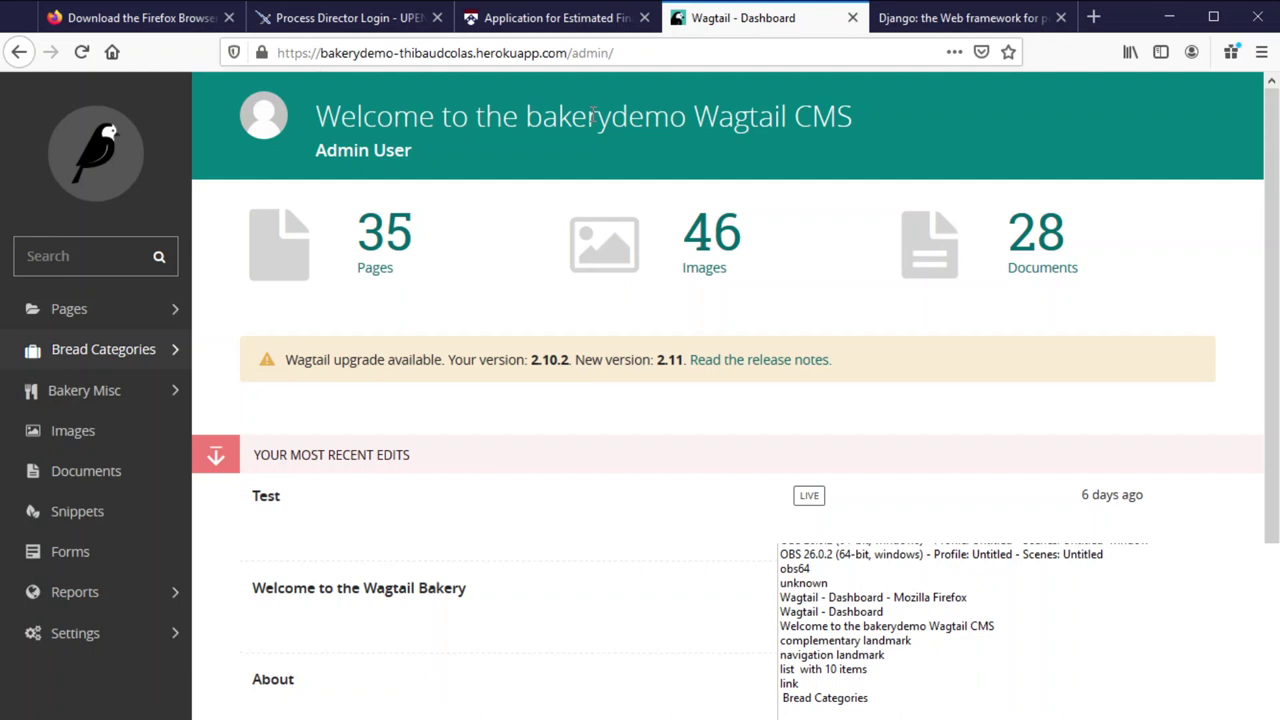
key(shift+Tab)
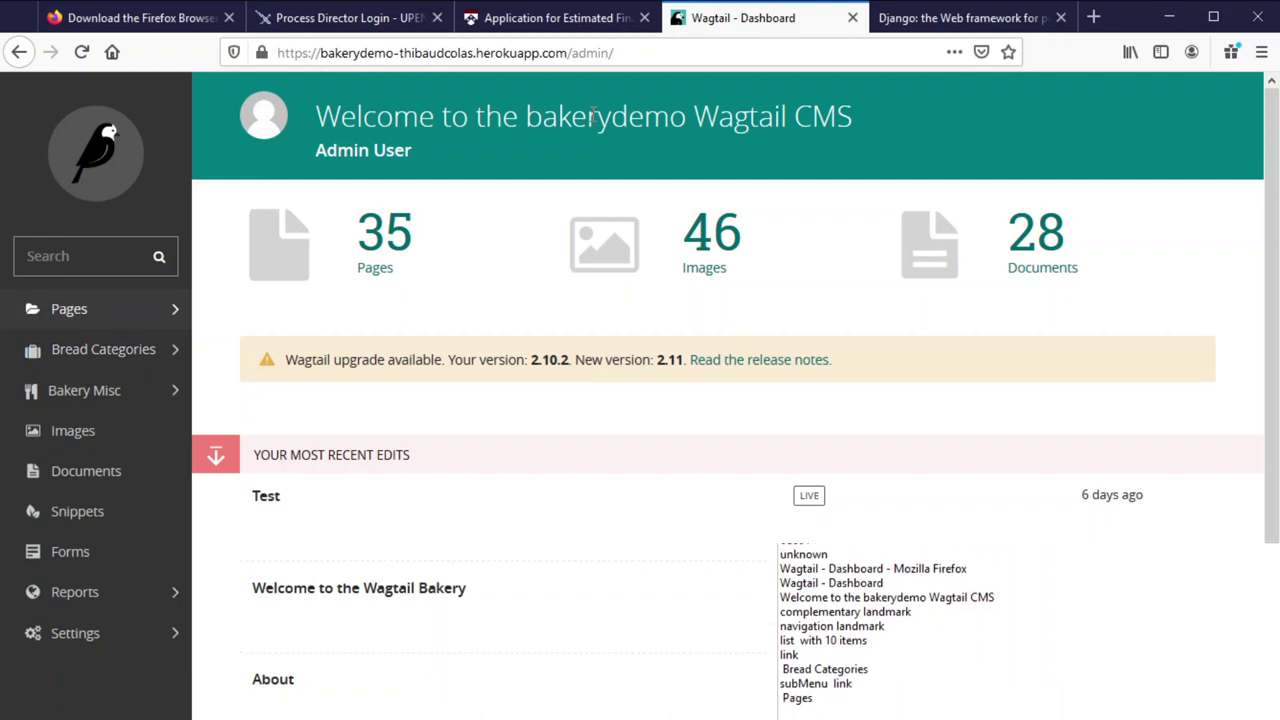
key(Return)
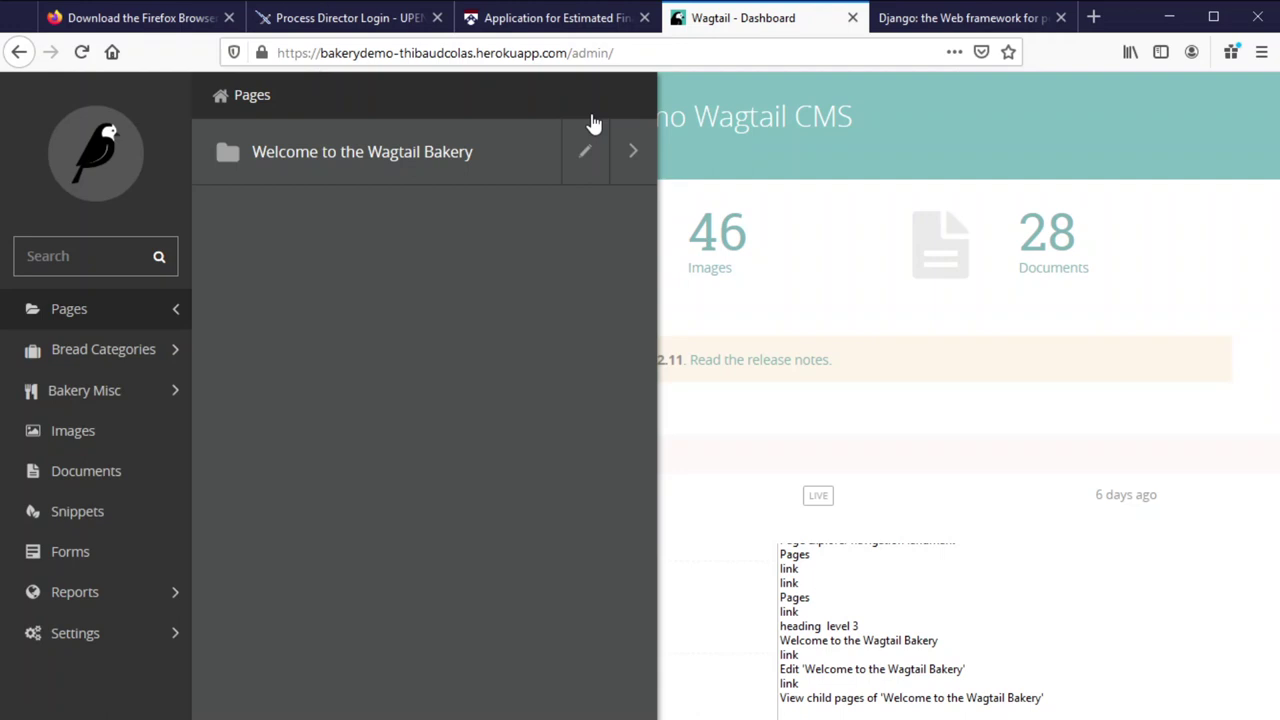
List Welcome to the Wagtail Bakery's child pages and move focus past Locations to Contact Us
key(Tab)
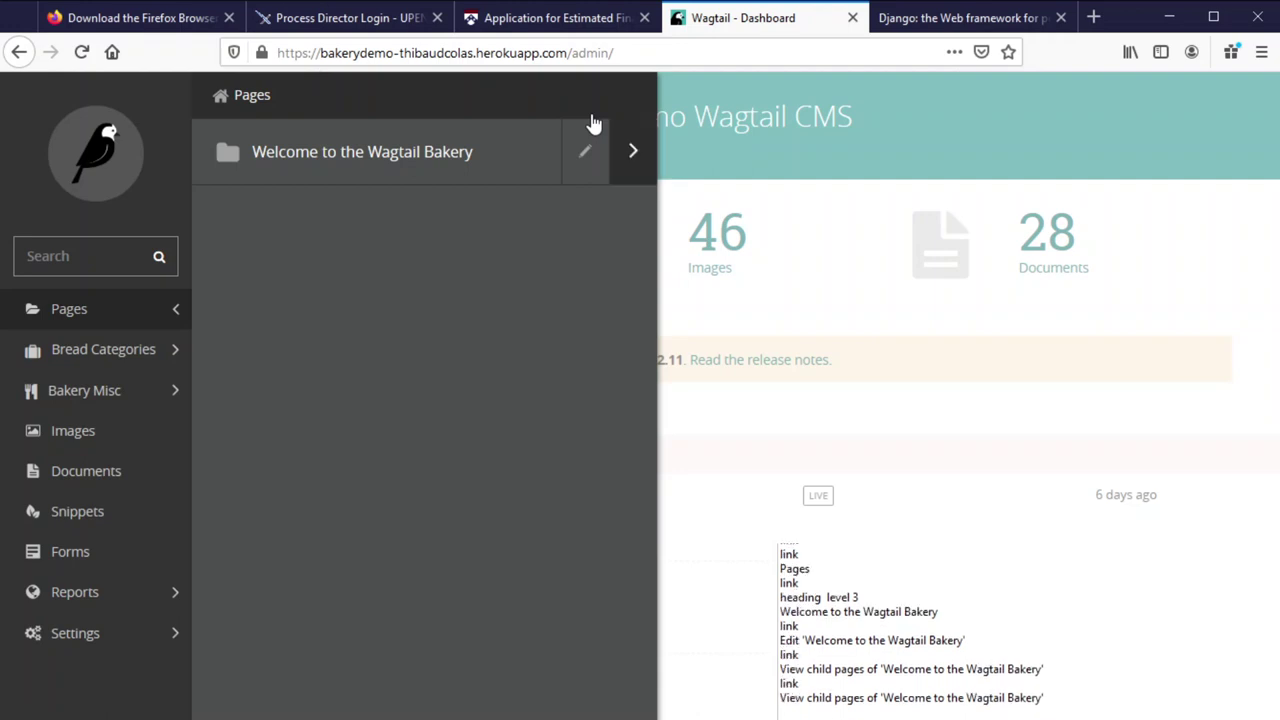
key(Return)
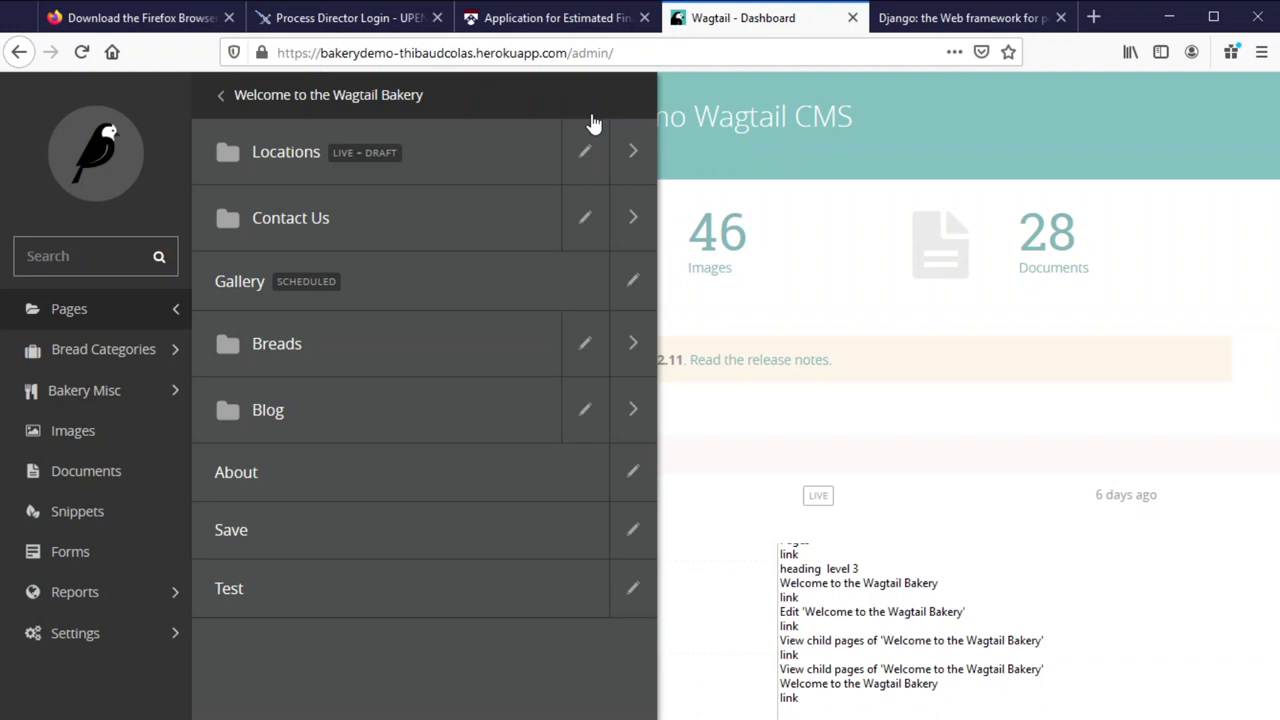
key(Tab)
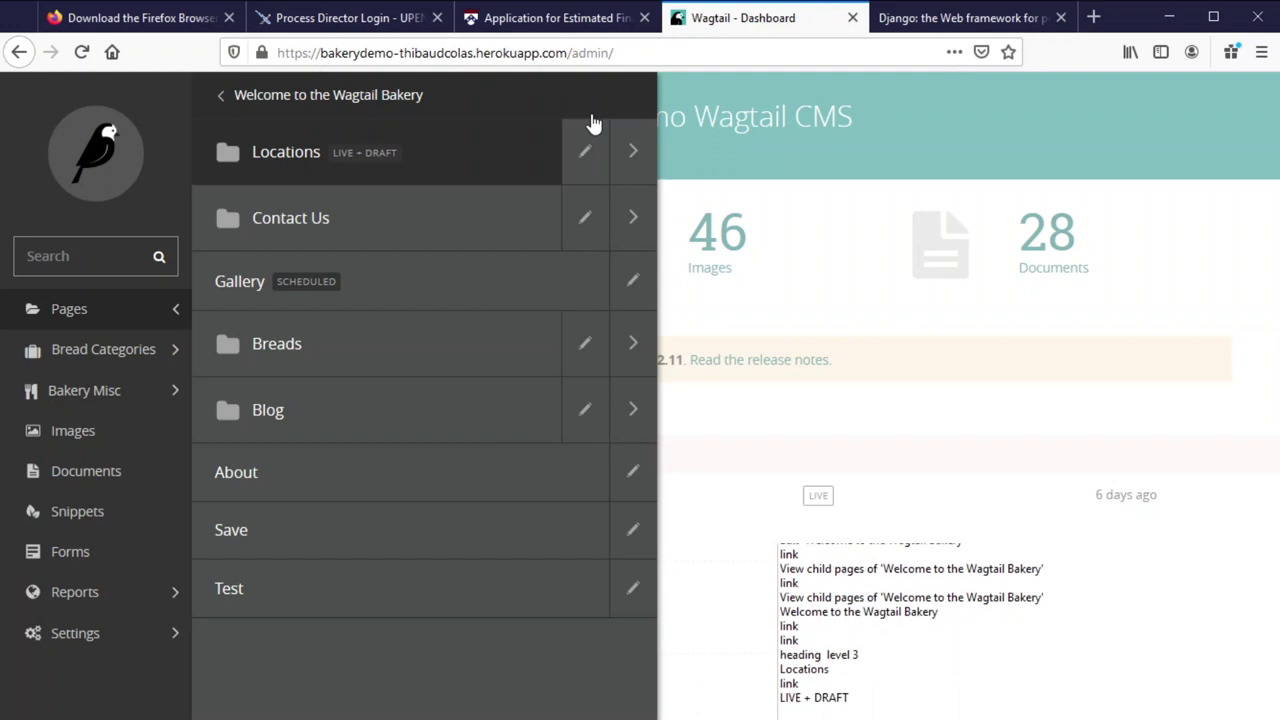
key(Tab)
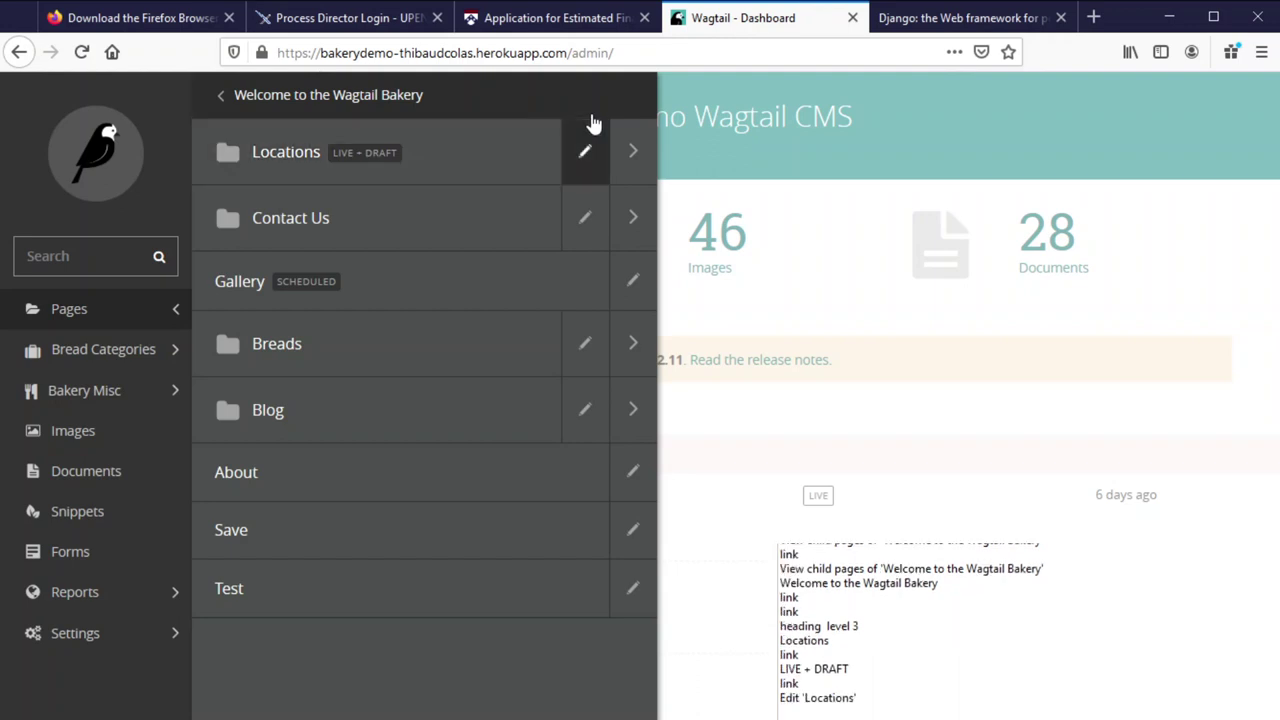
key(Tab)
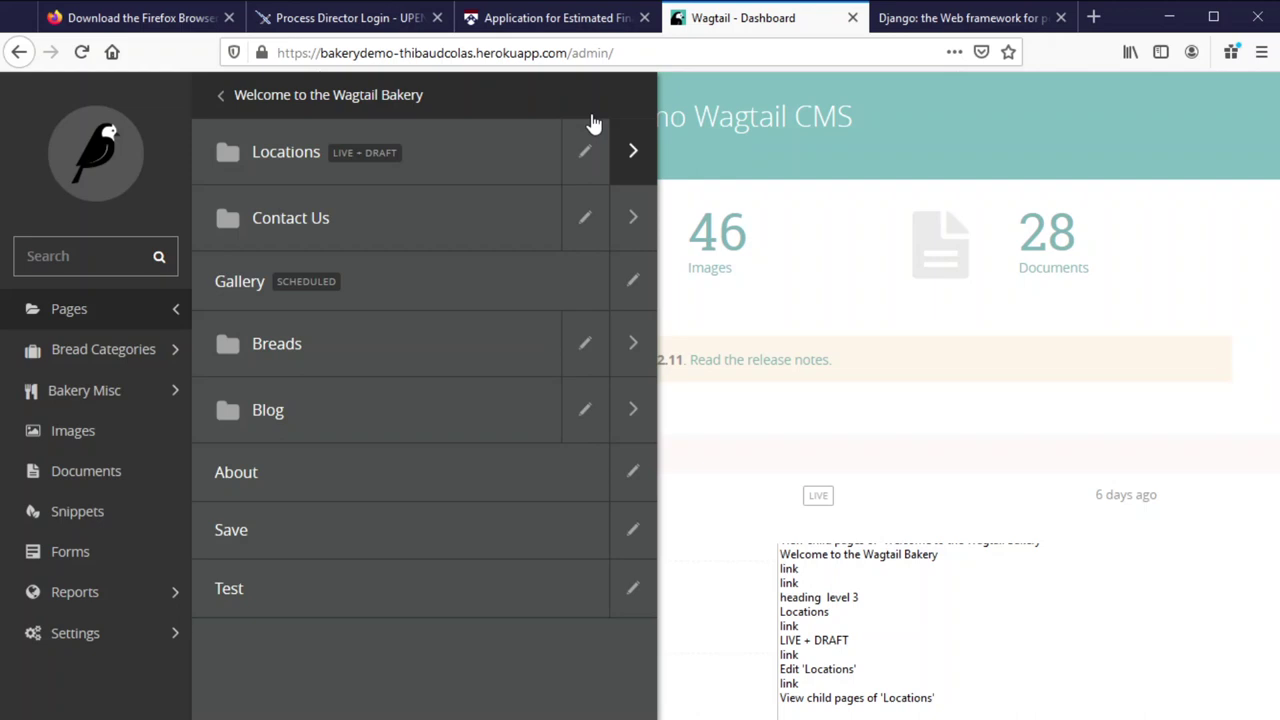
key(Tab)
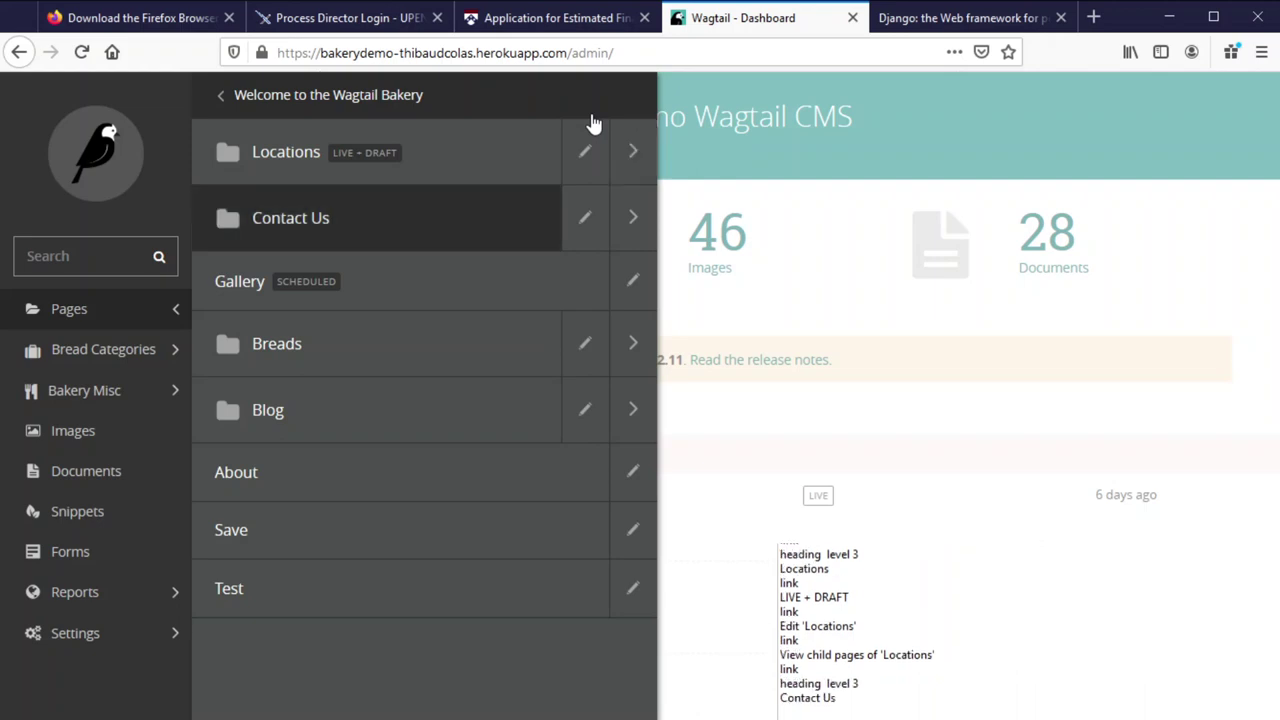
Move past Contact Us and Gallery to Breads and list its bread pages (Anadama, Anpan, Appam)
key(Tab)
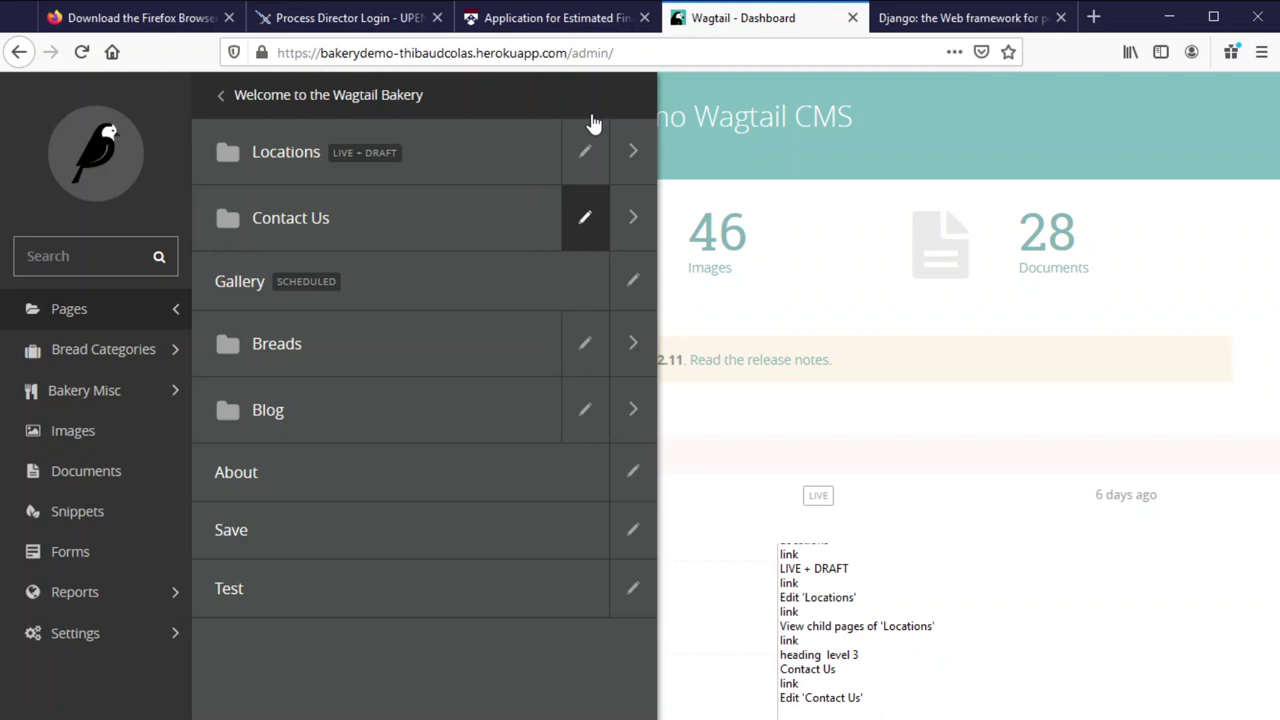
key(Tab)
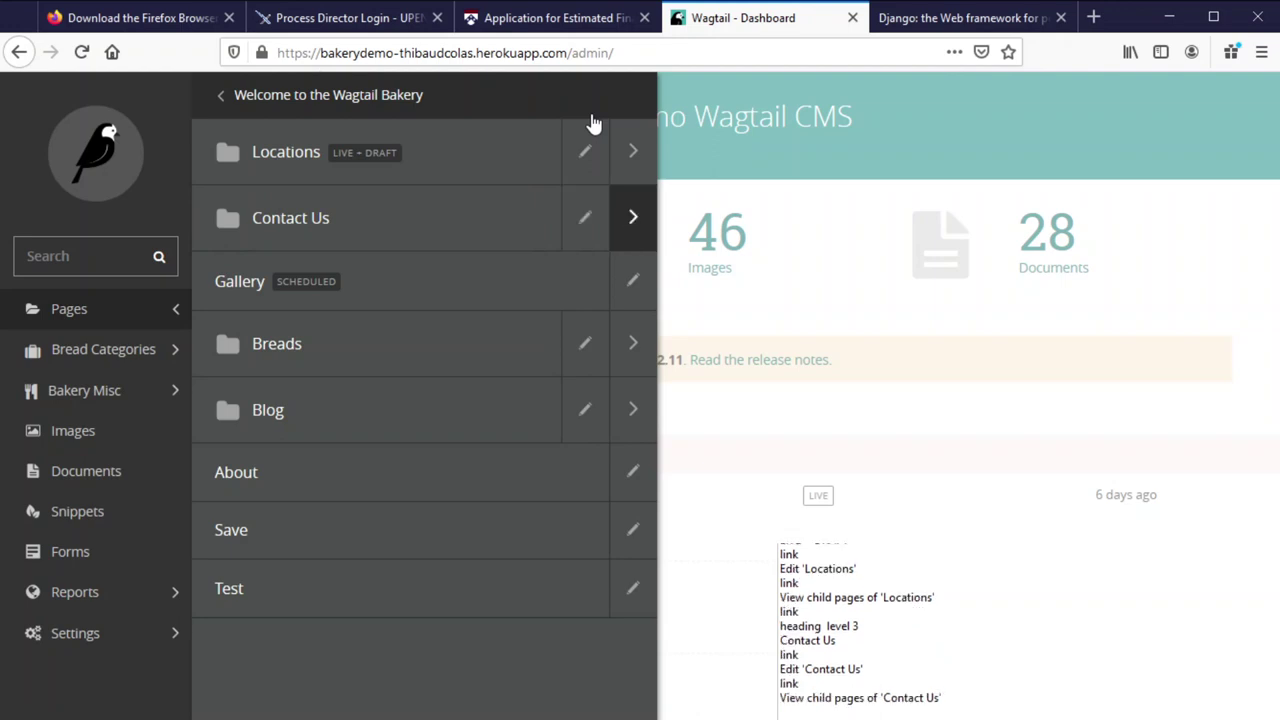
key(Tab)
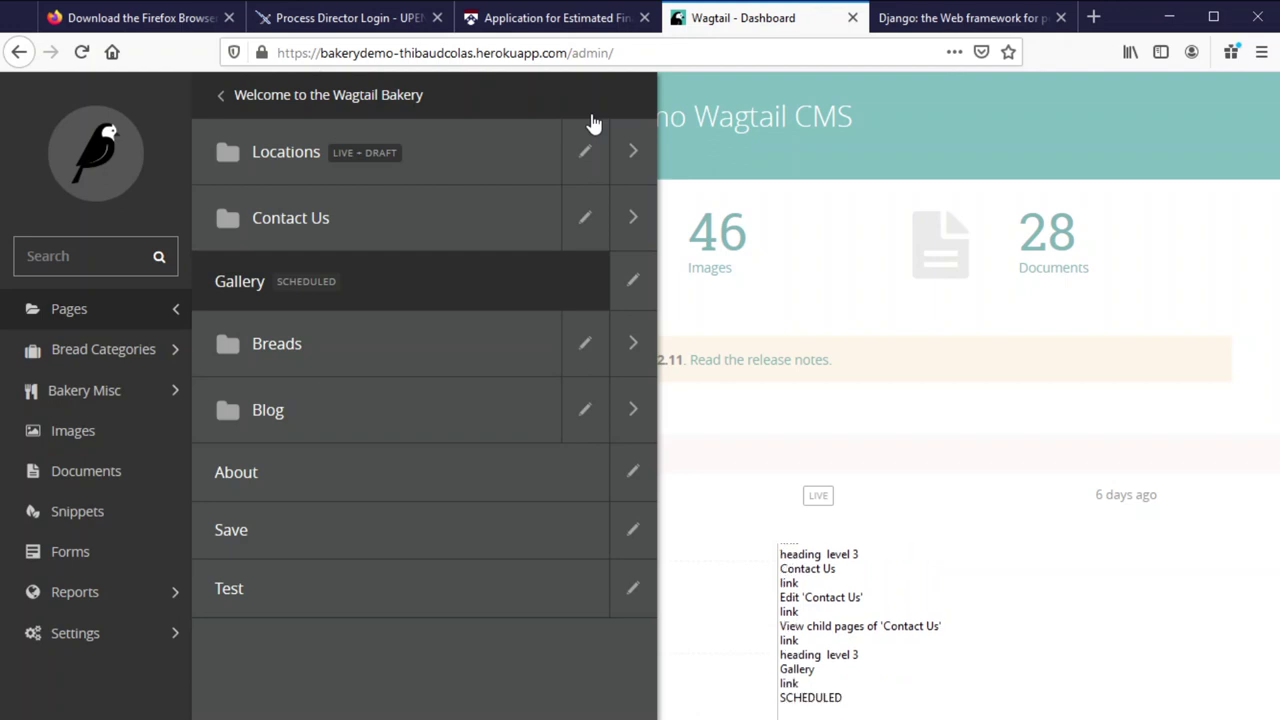
key(Tab)
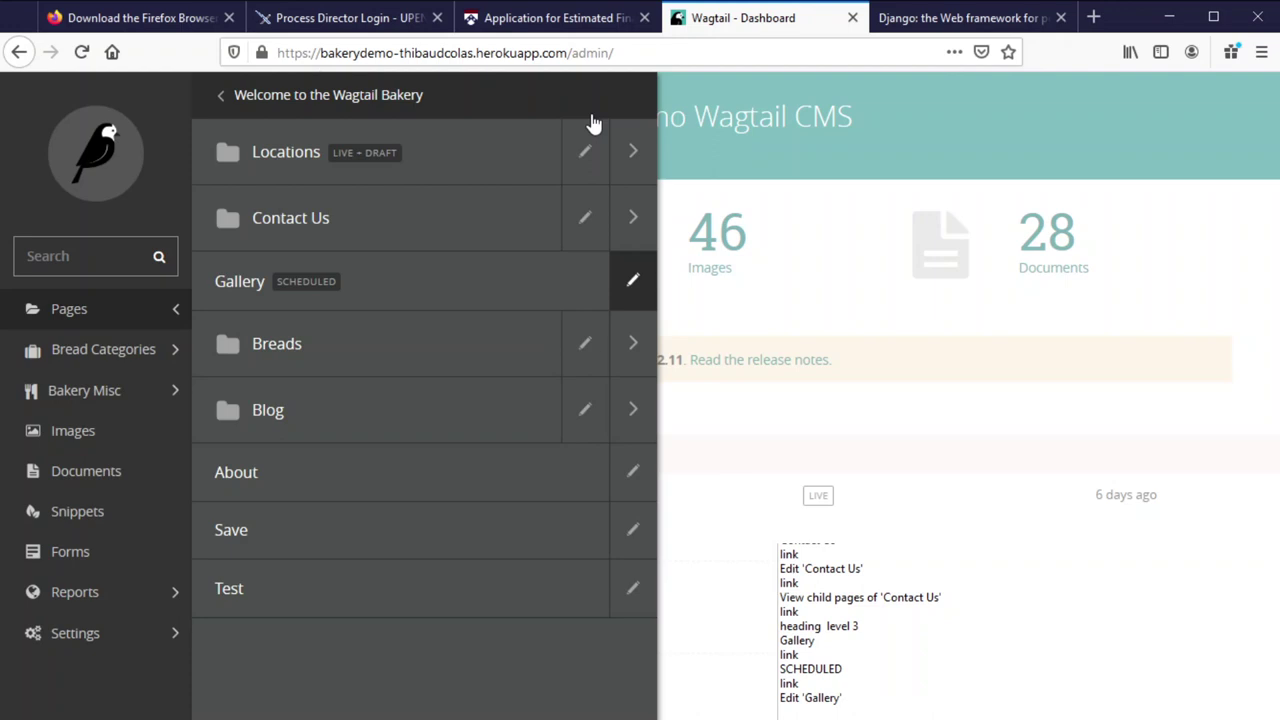
key(Tab)
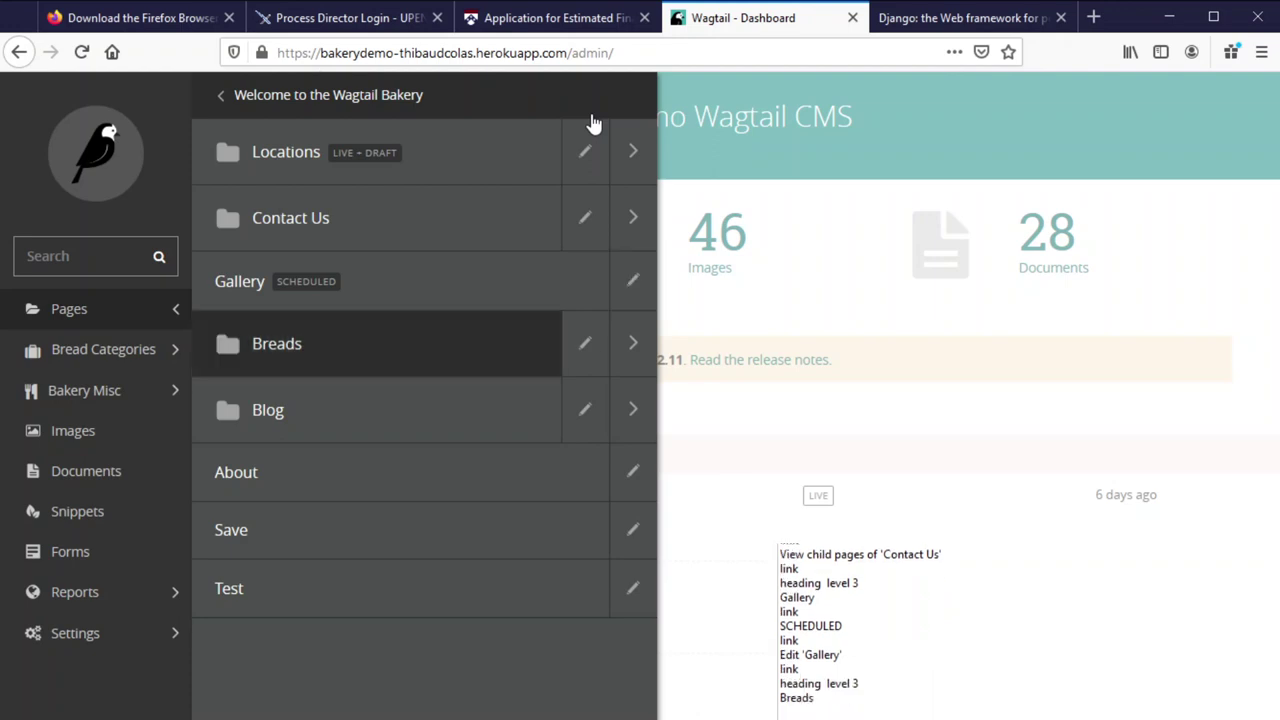
key(Tab)
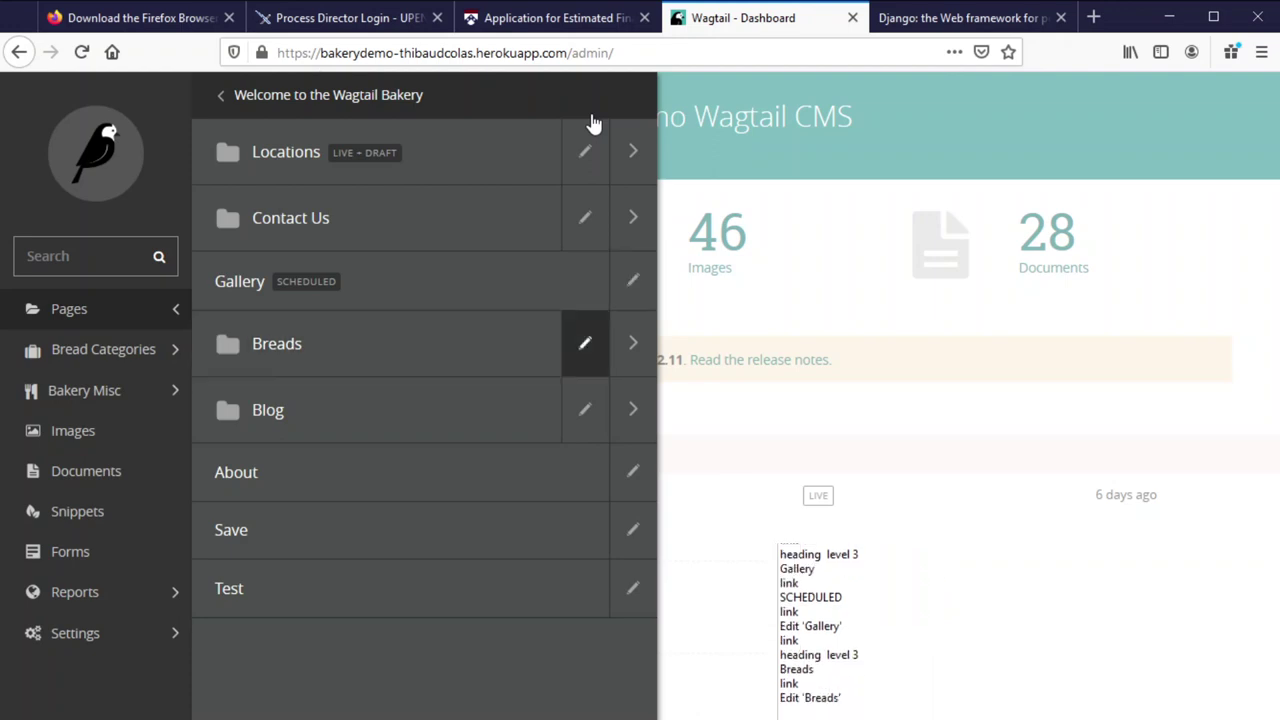
key(Tab)
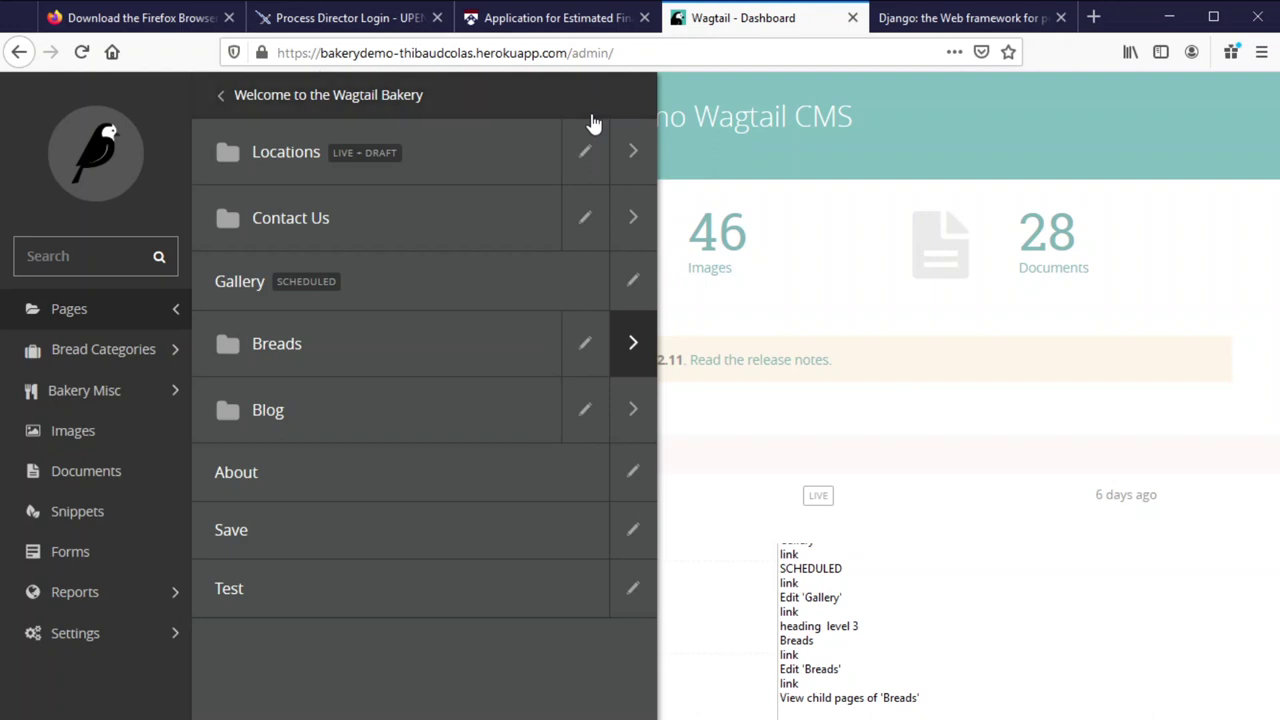
key(Return)
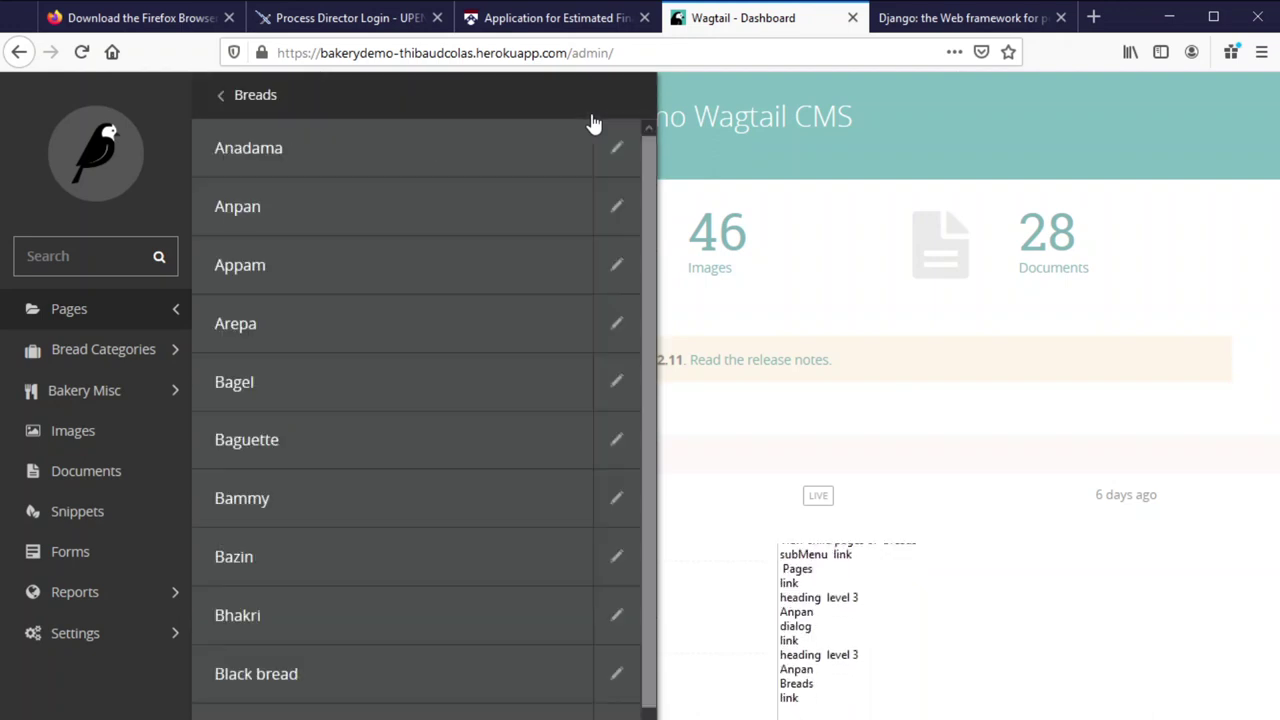
Open the Anadama bread page in the editor from the Breads list
key(Tab)
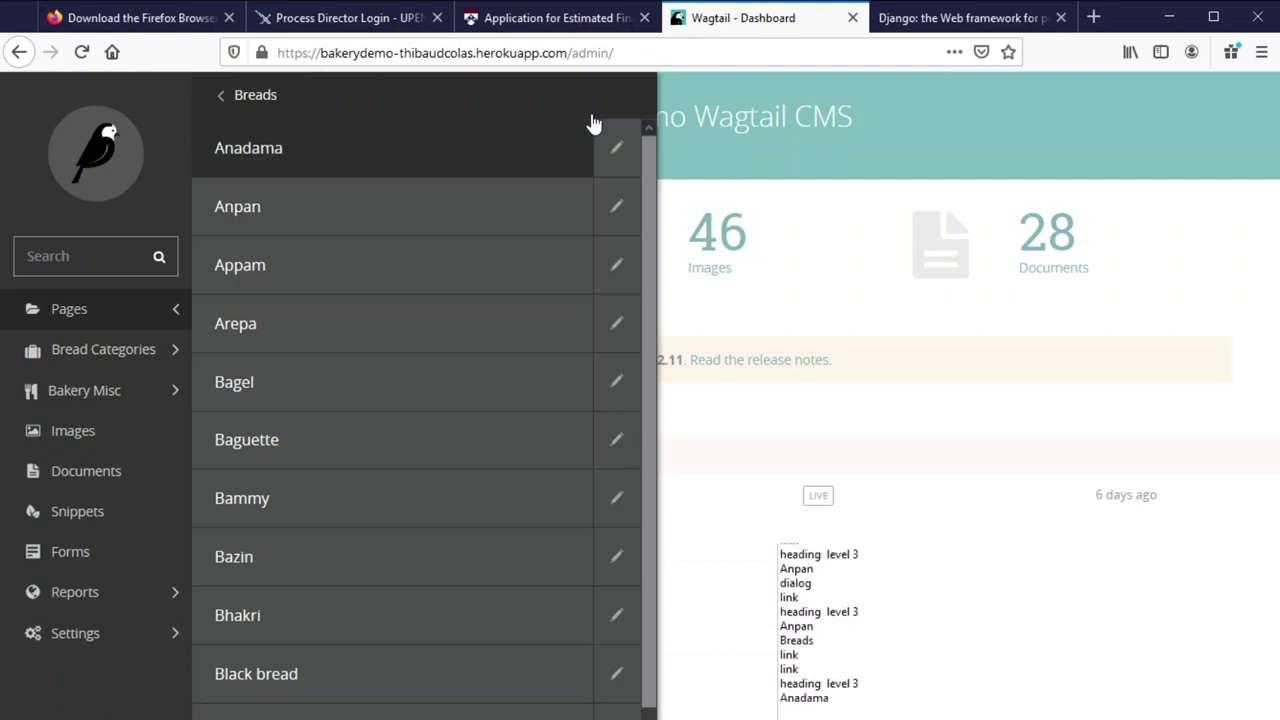
key(Tab)
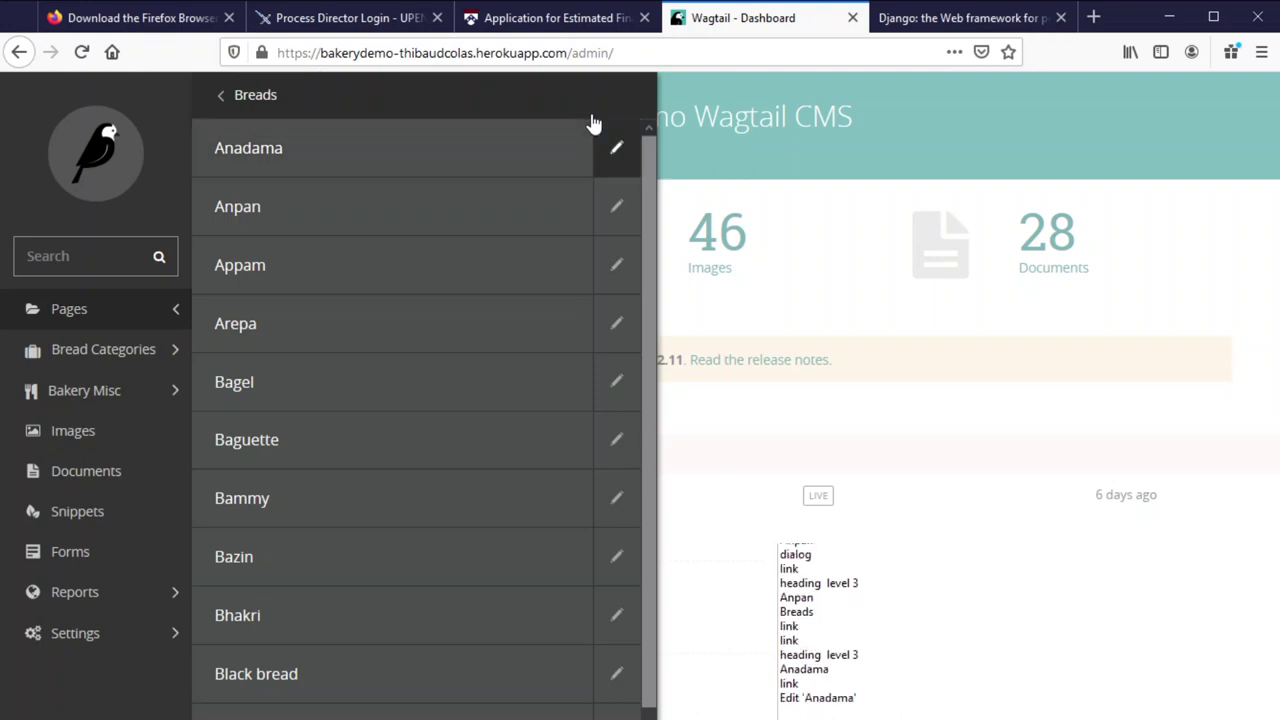
key(Return)
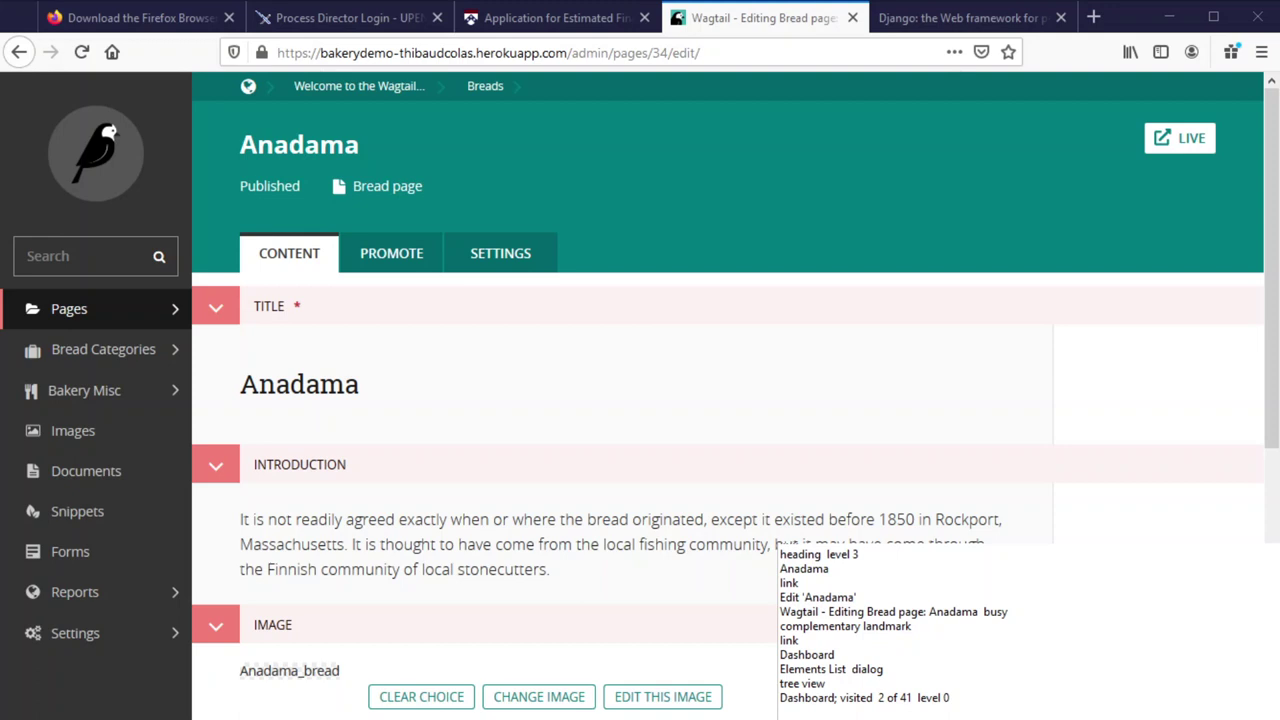
Open the live Anadama page in a new browser tab via the LIVE link
key(Down)
key(Down)
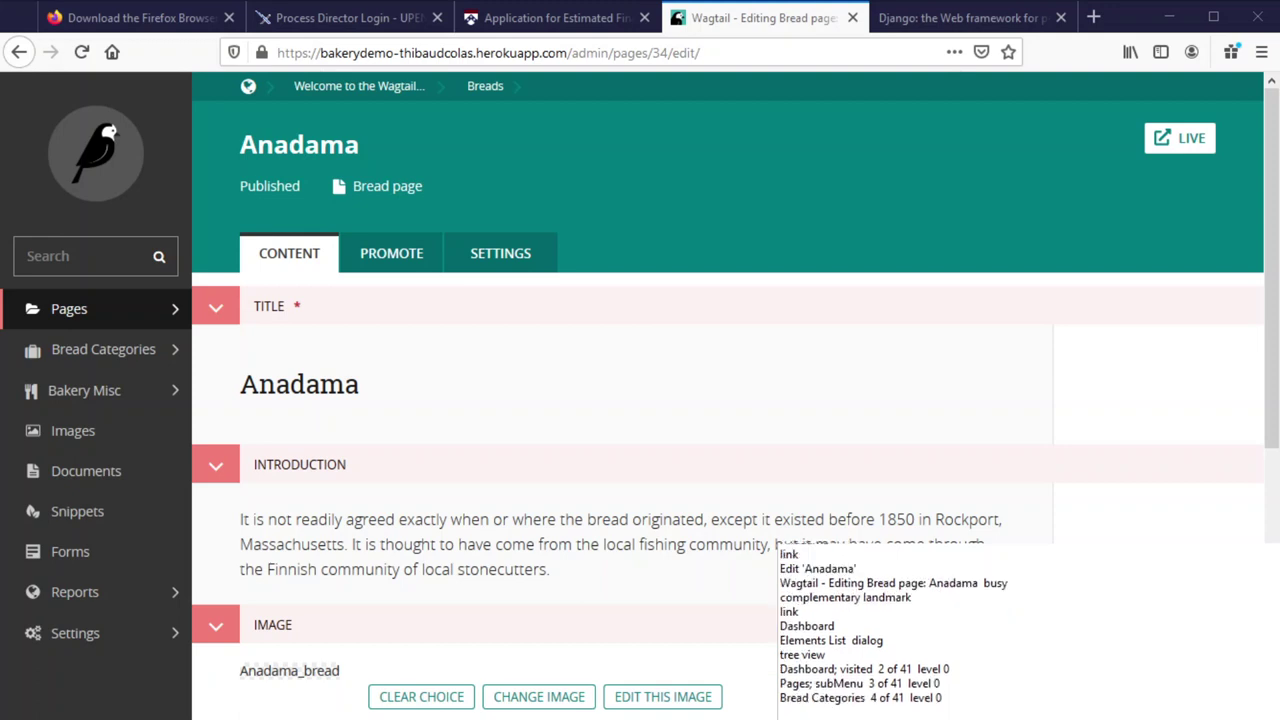
key(Down)
key(Down)
key(Down)
key(Down)
key(Down)
key(Down)
key(Down)
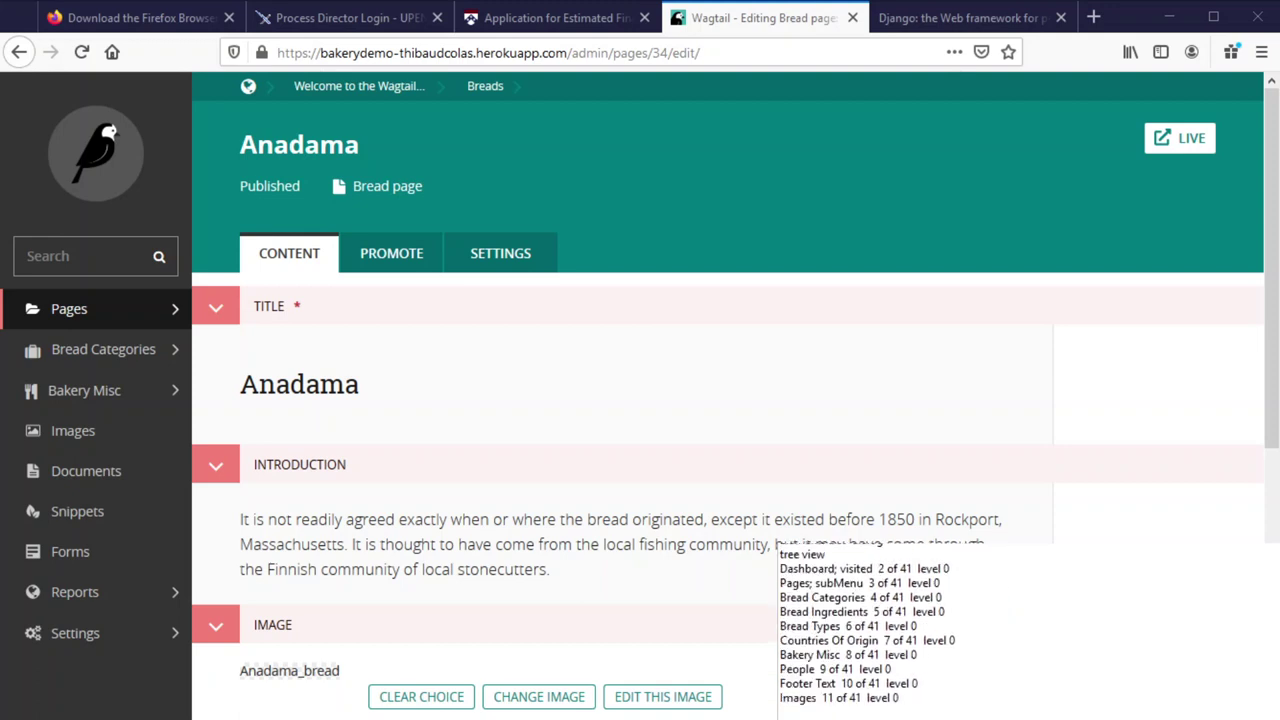
key(Down)
key(Down)
key(Down)
key(Down)
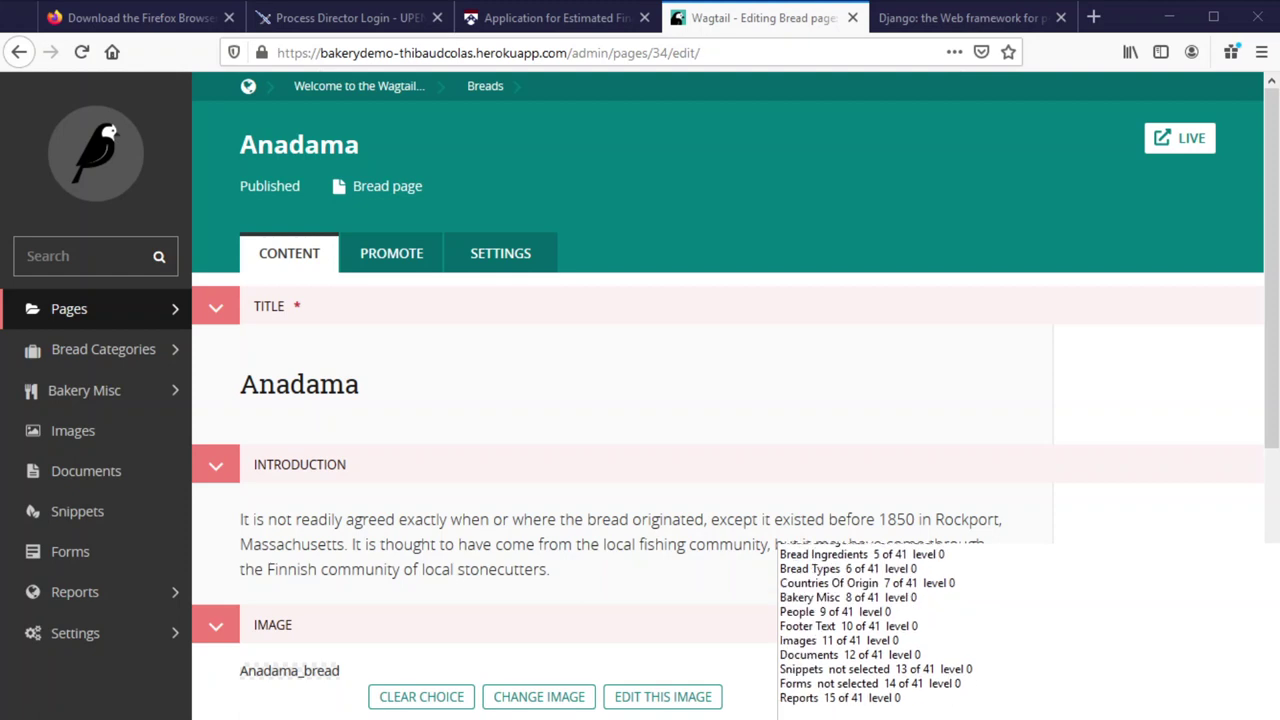
key(Down)
key(Down)
key(Down)
key(Down)
key(Up)
key(Up)
key(Up)
key(Up)
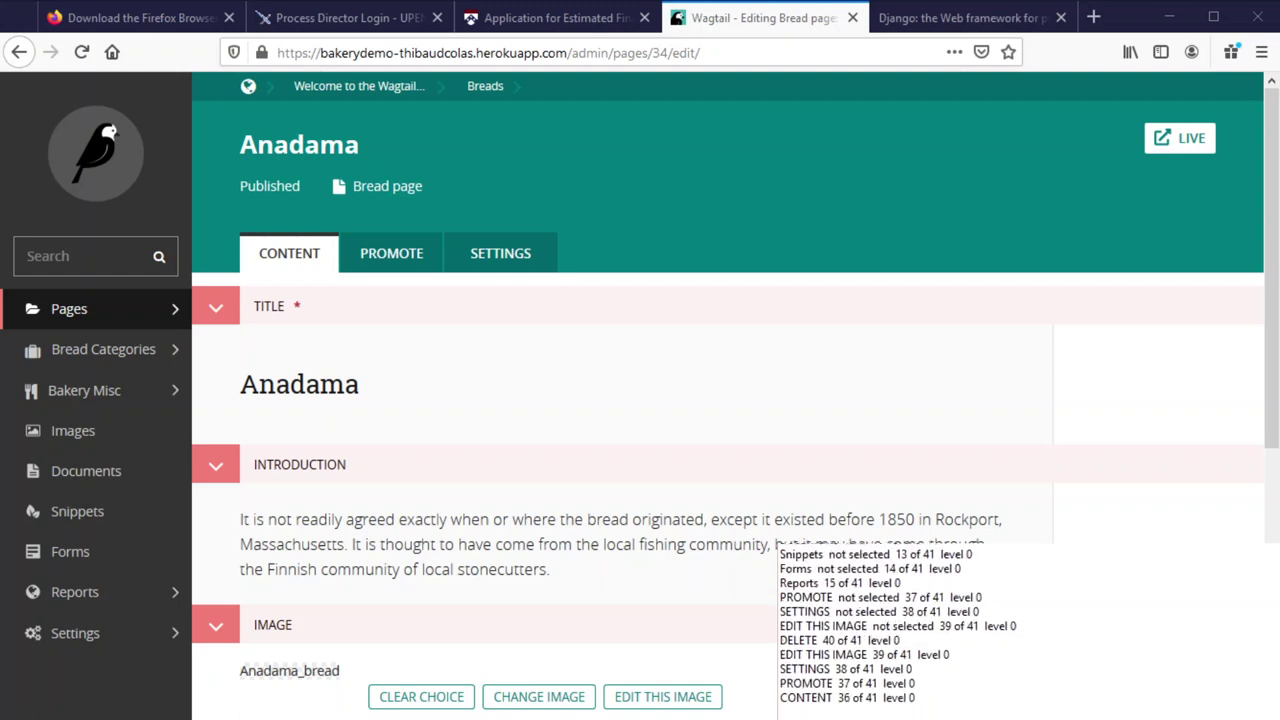
key(Up)
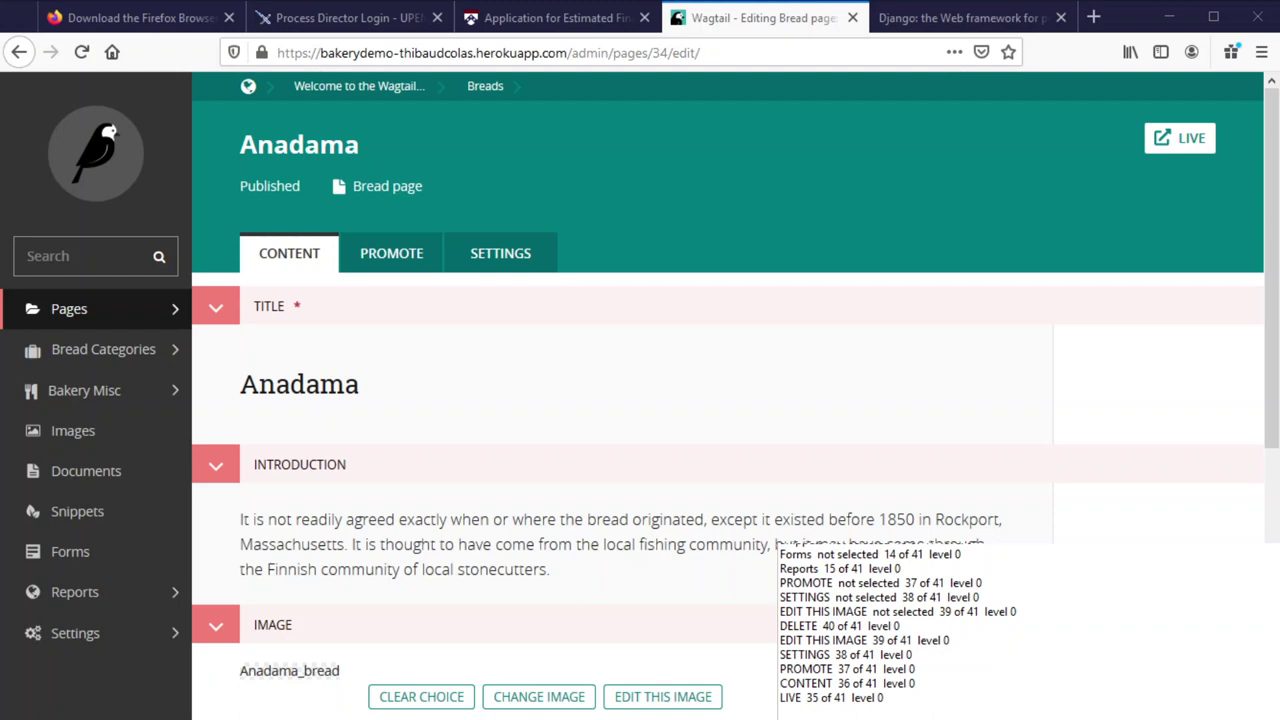
key(Return)
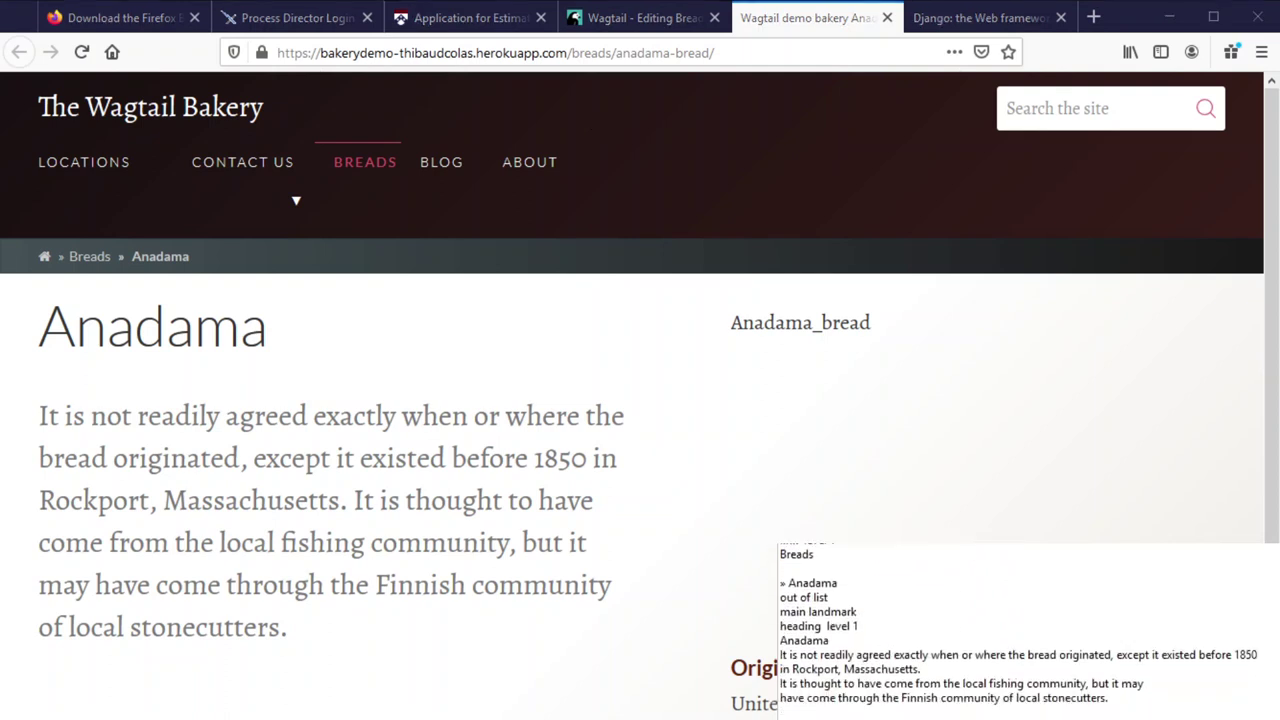
Read the live Anadama page via the NVDA Elements List, then return to the 'Wagtail - Editing Bread' tab
key(Insert+F7)
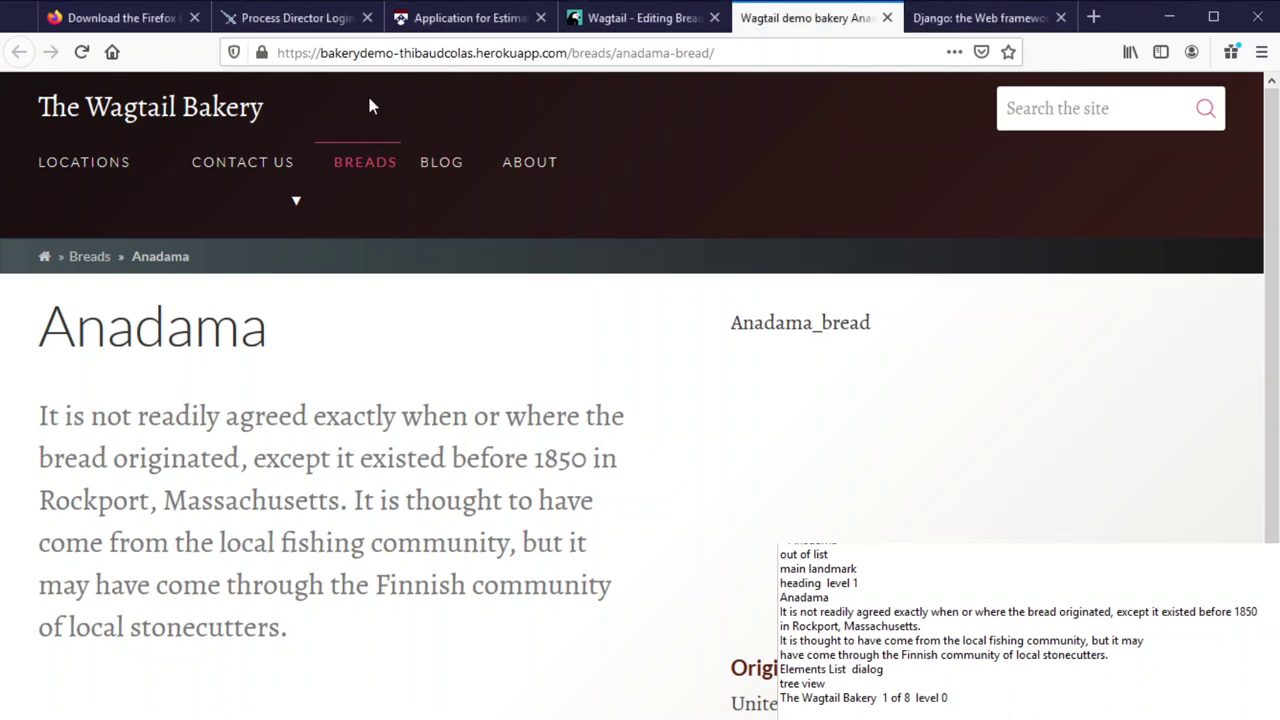
click(605, 17)
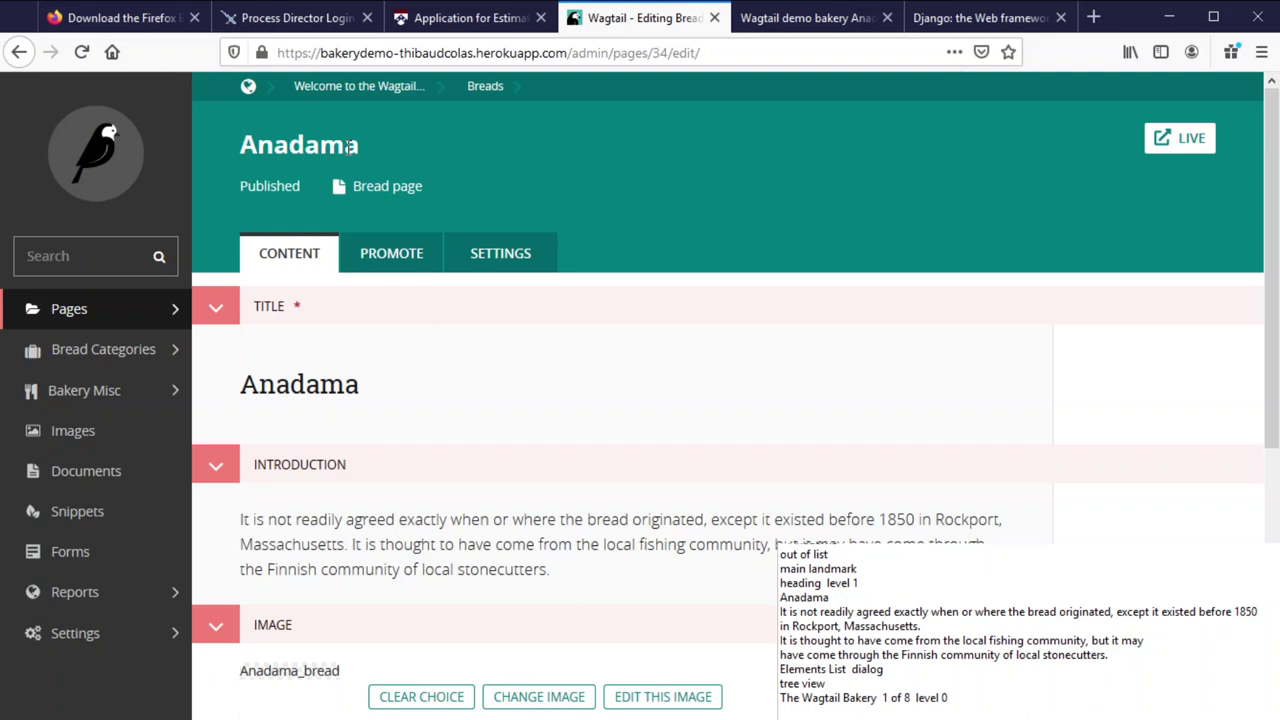
key(Return)
key(Down)
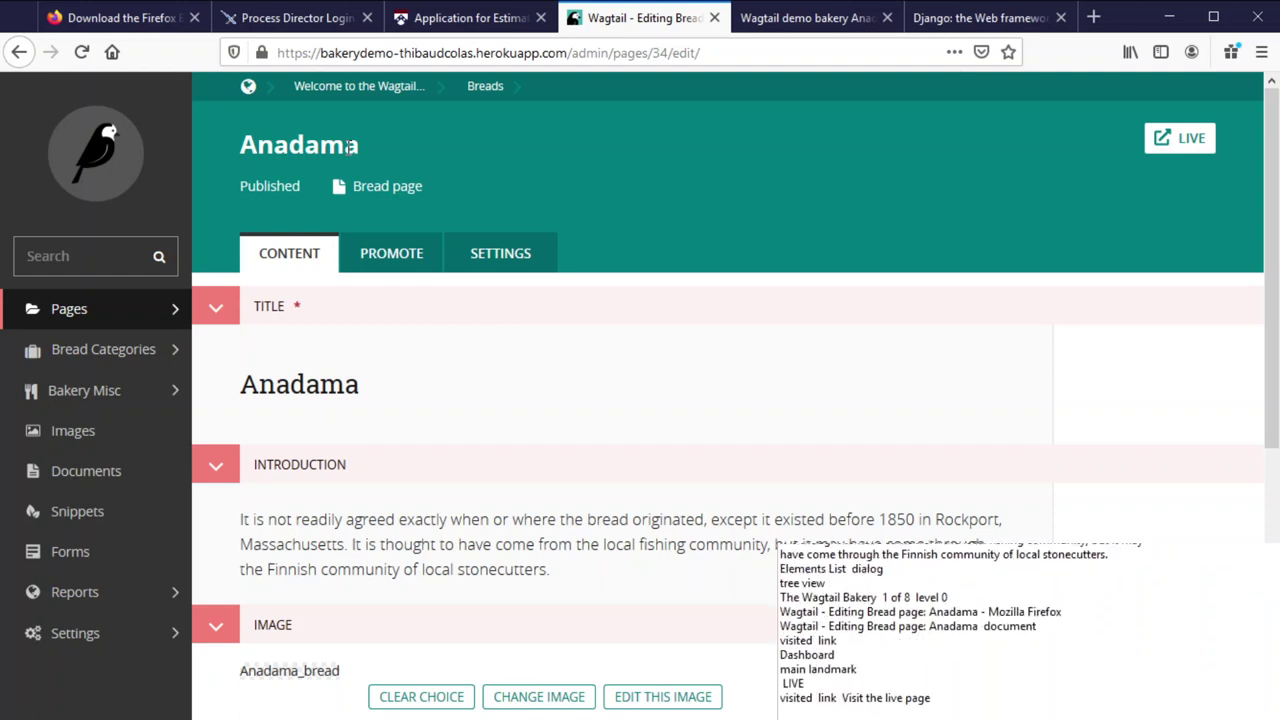
key(Down)
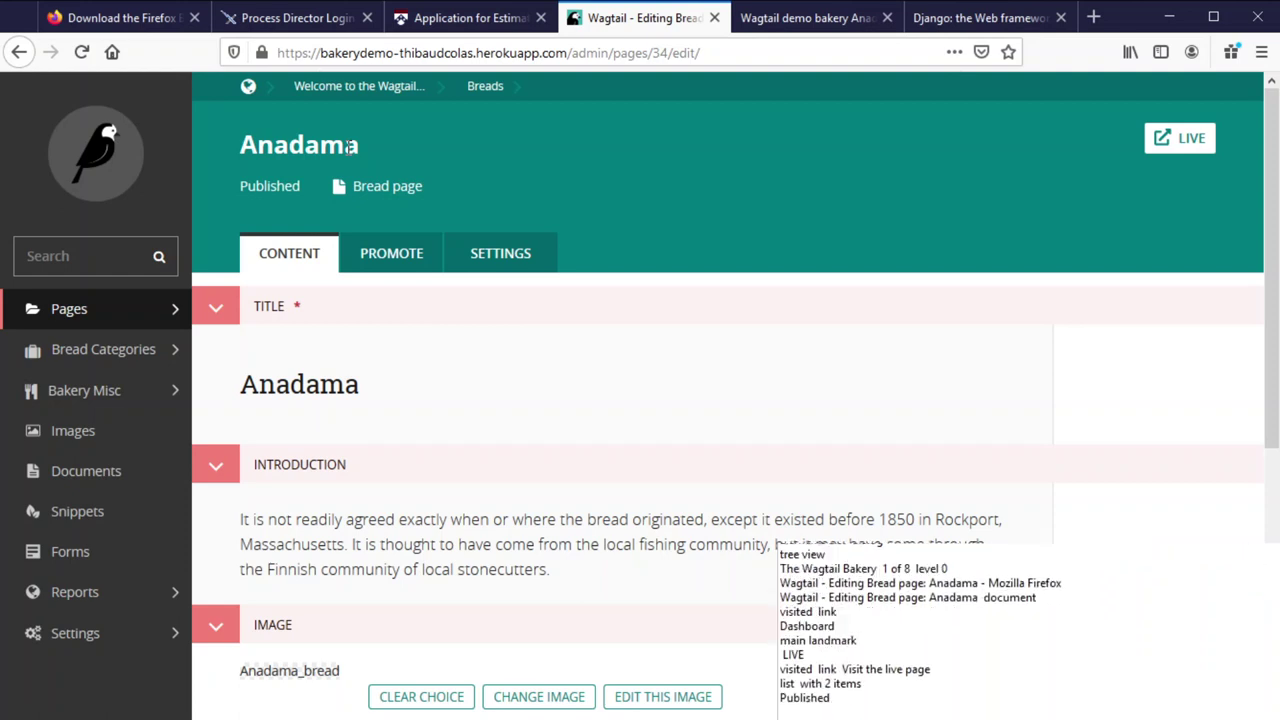
key(Down)
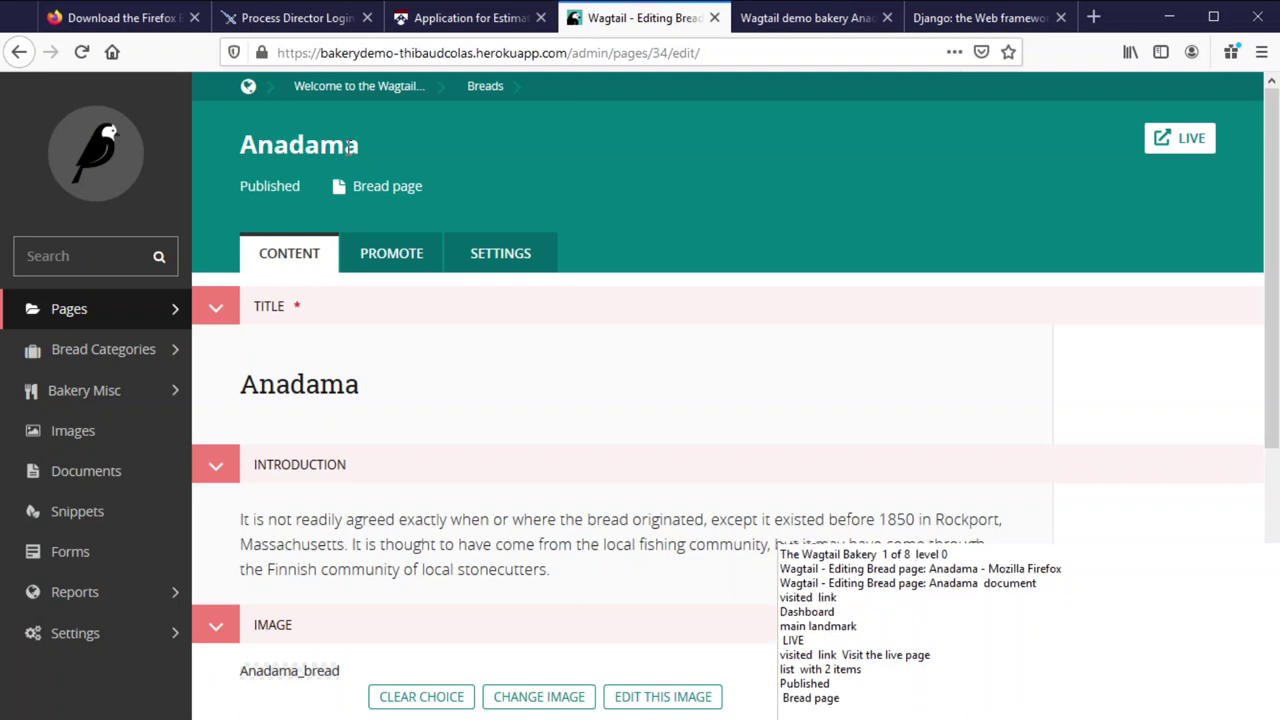
key(Down)
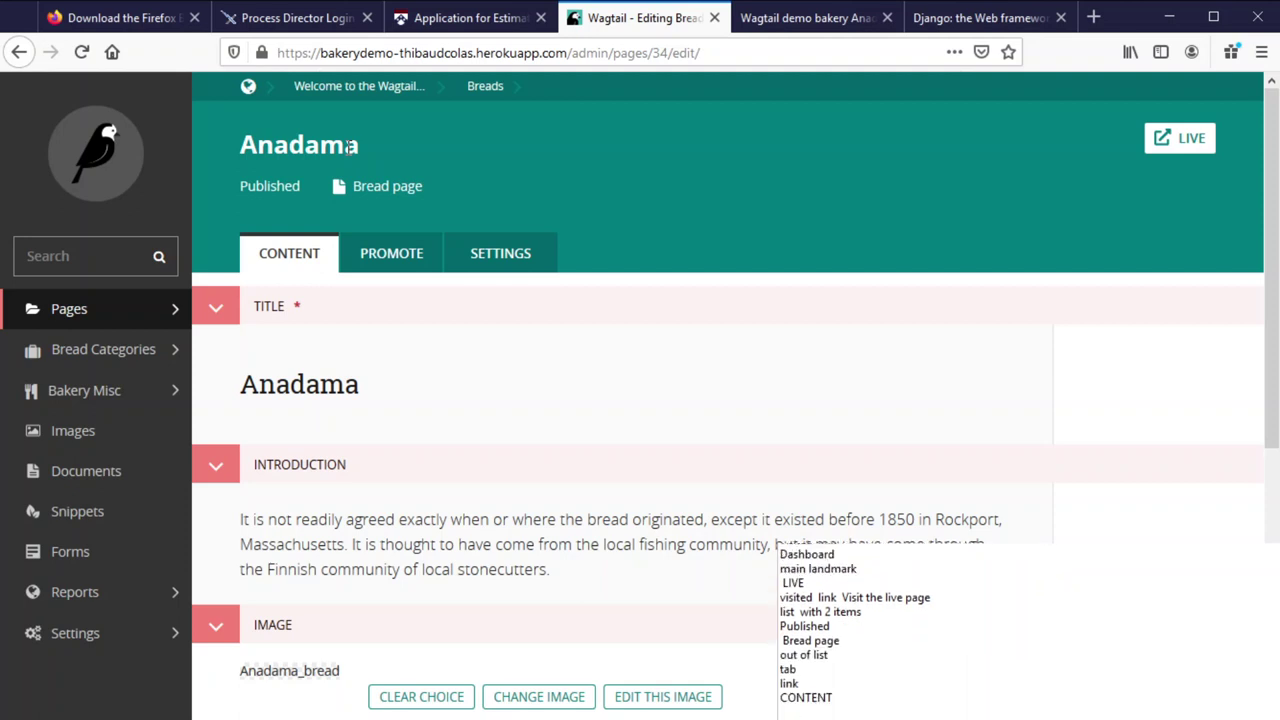
key(Down)
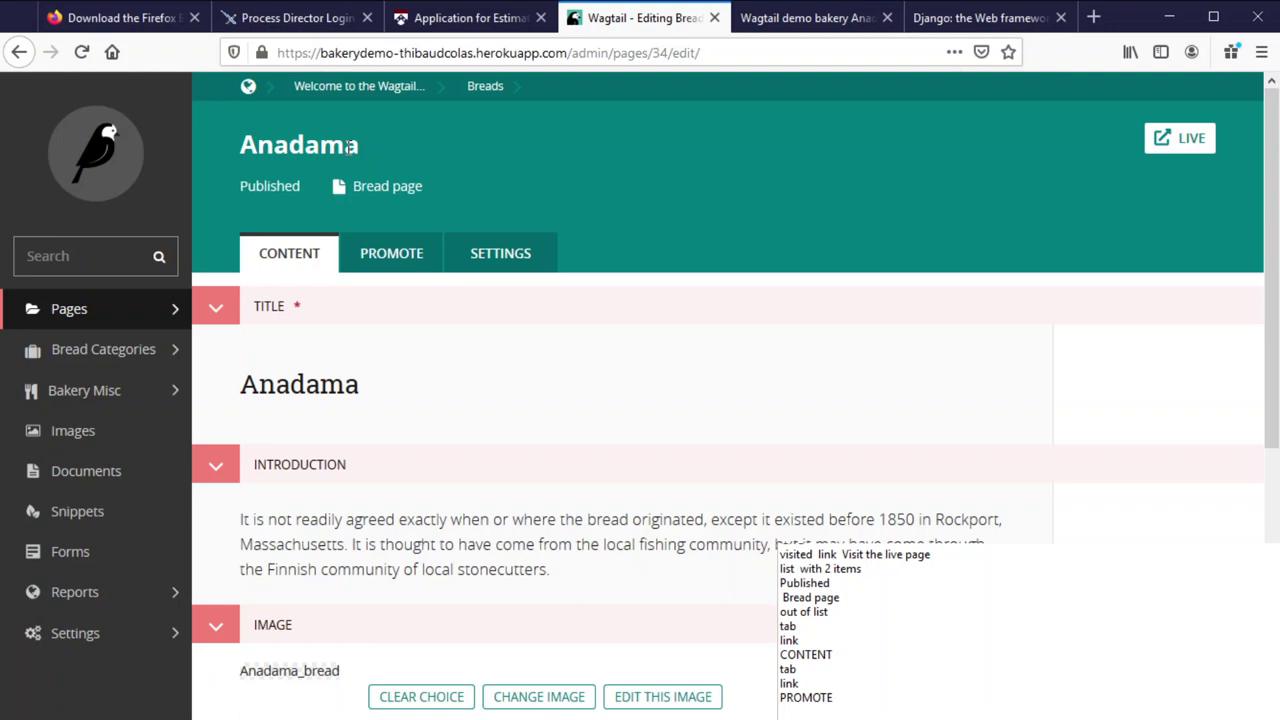
key(Down)
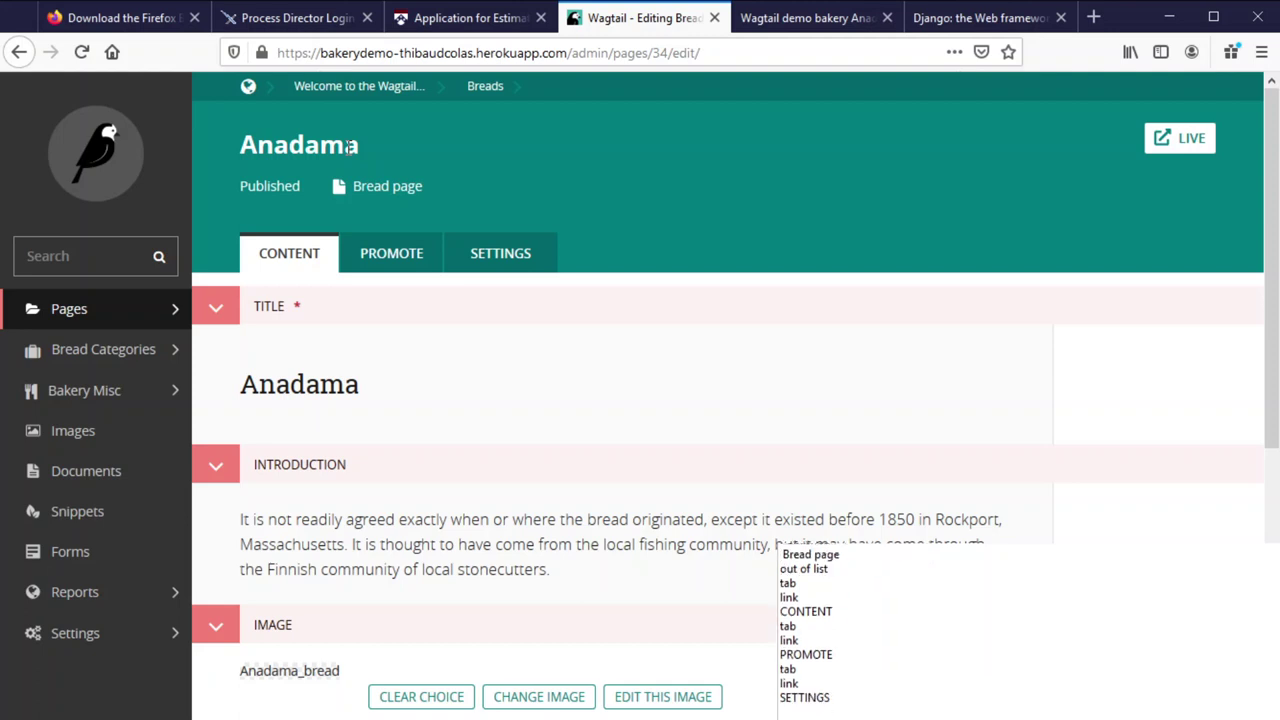
key(Down)
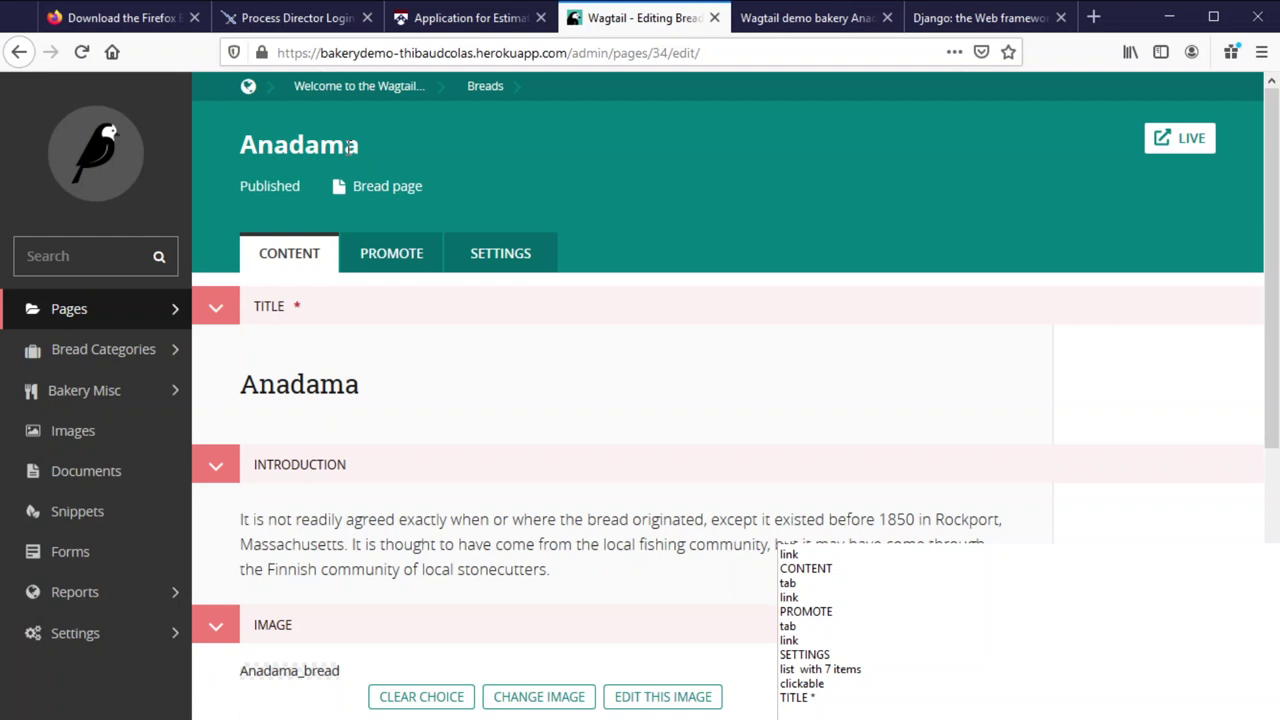
key(Down)
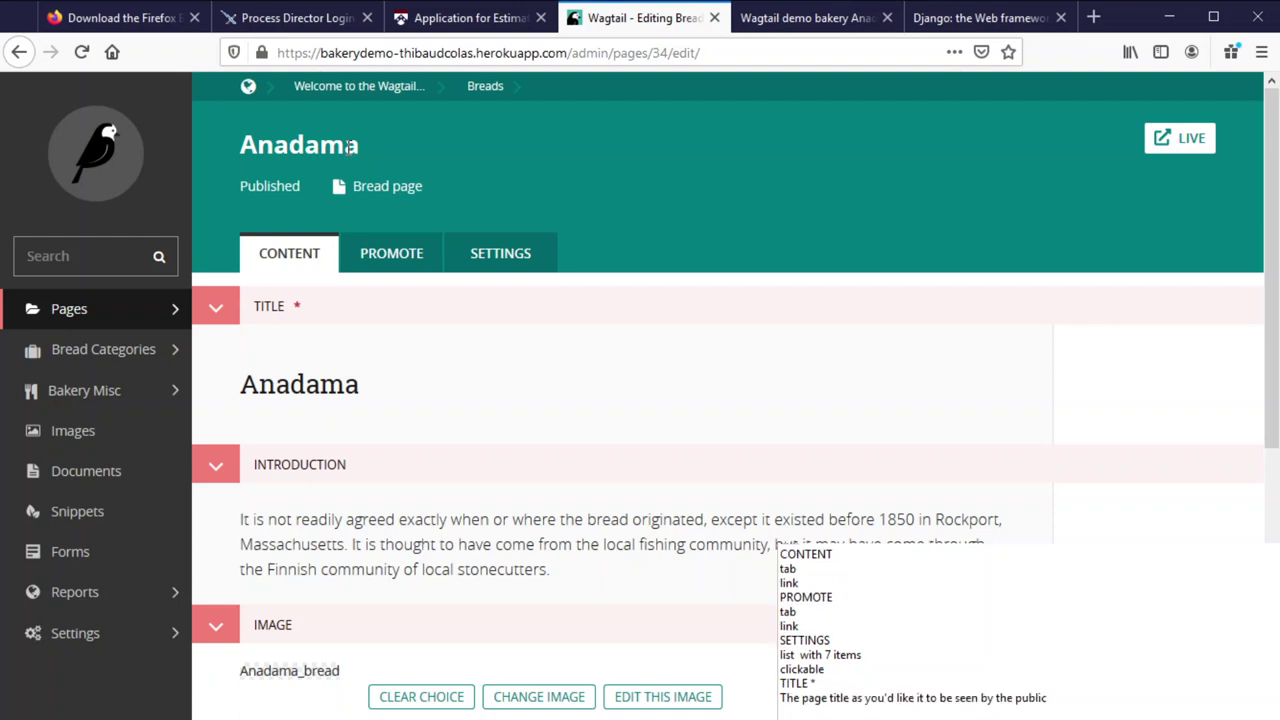
Read through the Anadama page's Title and Introduction fields down to the Image field heading
key(Down)
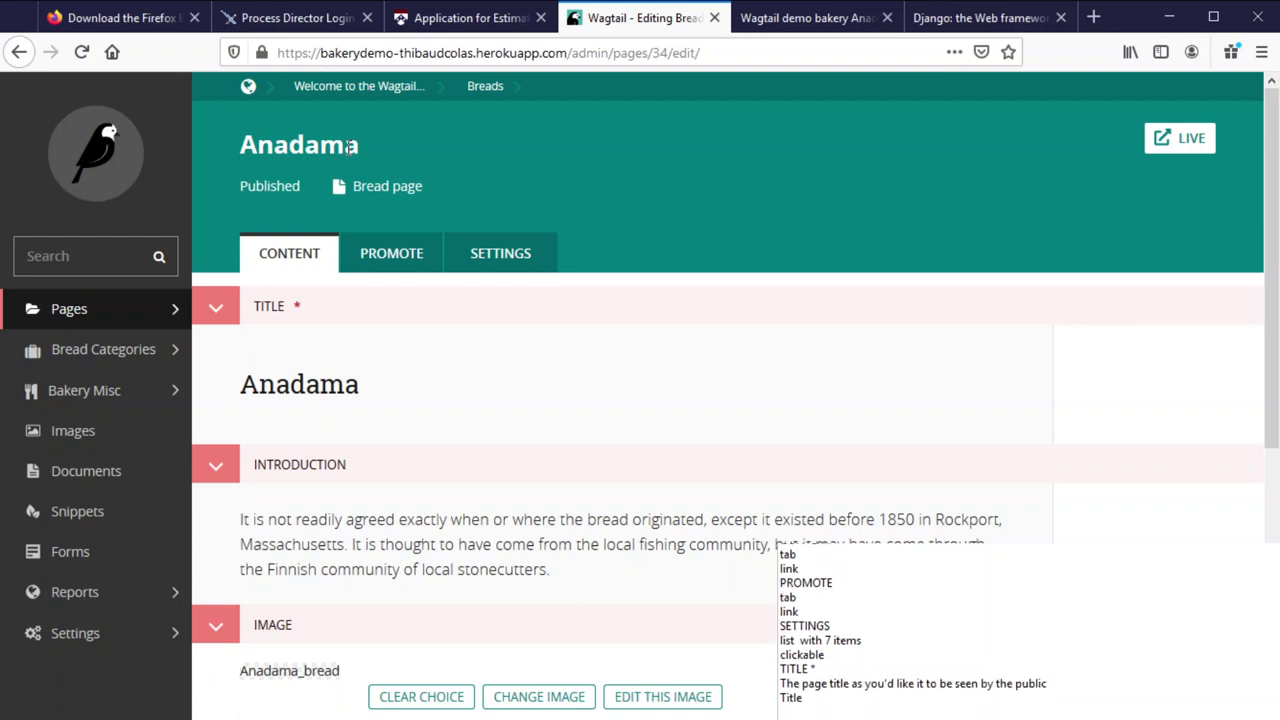
key(Down)
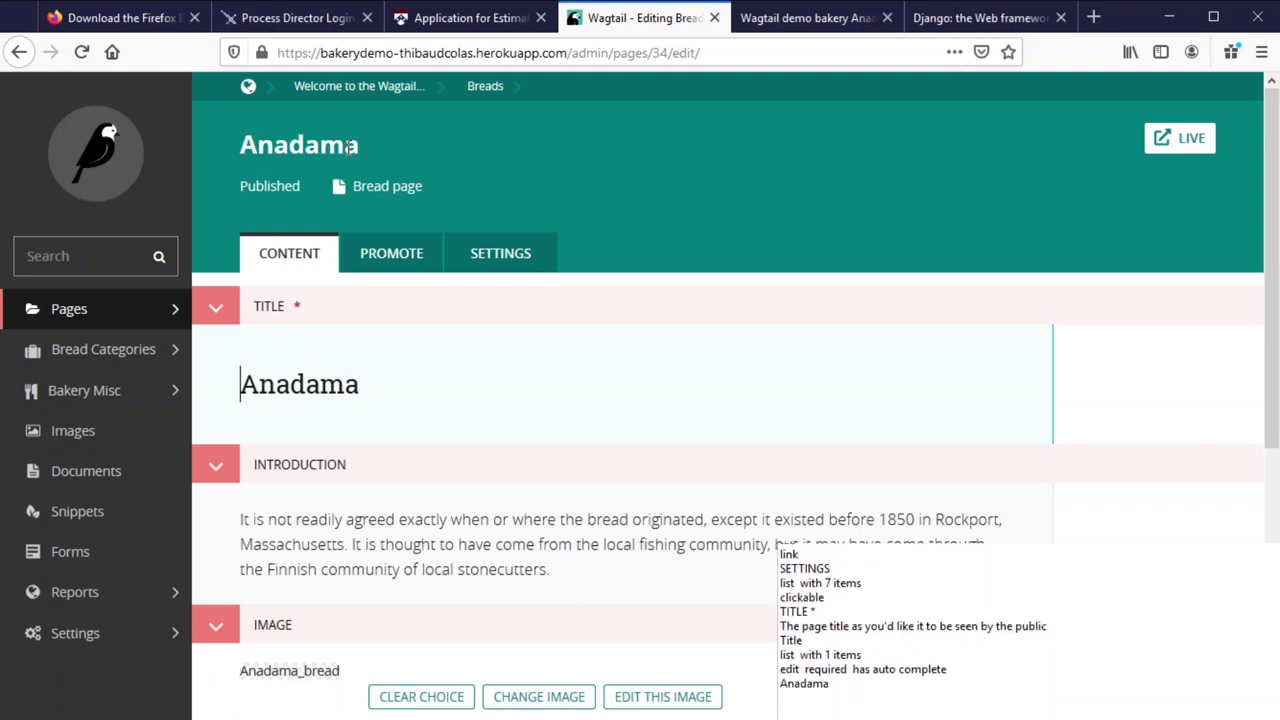
key(Down)
key(Down)
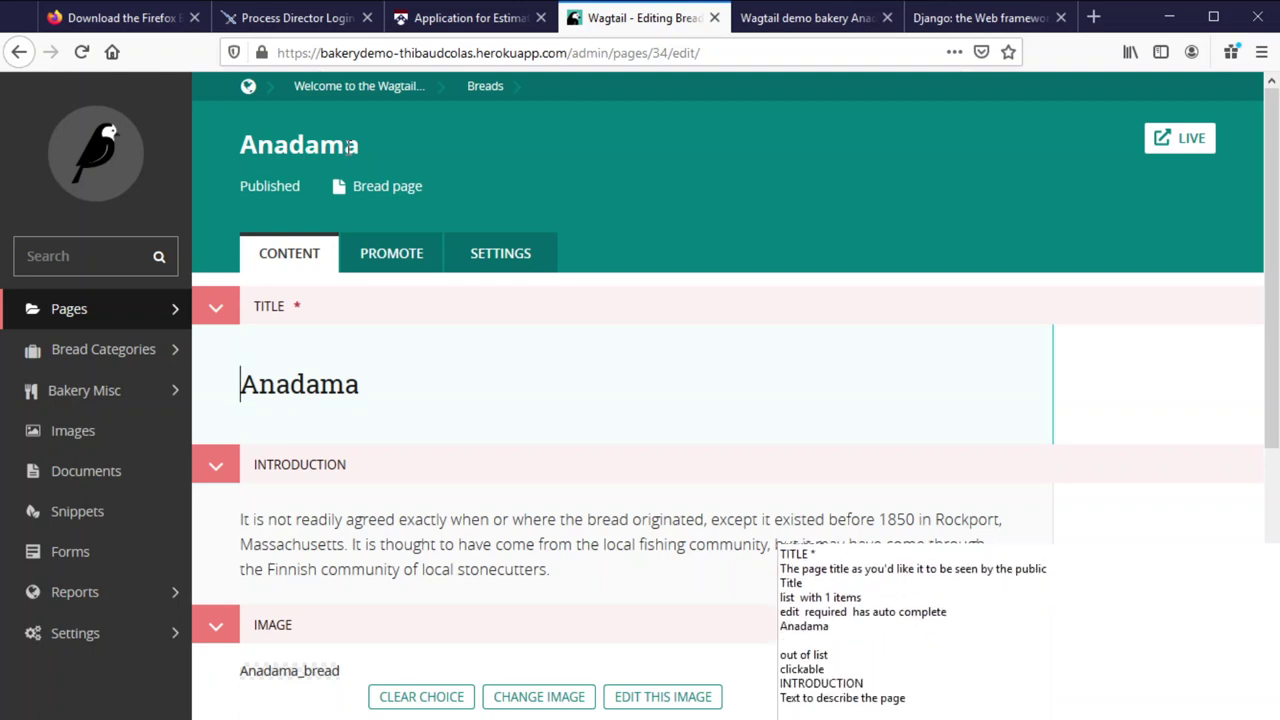
key(Down)
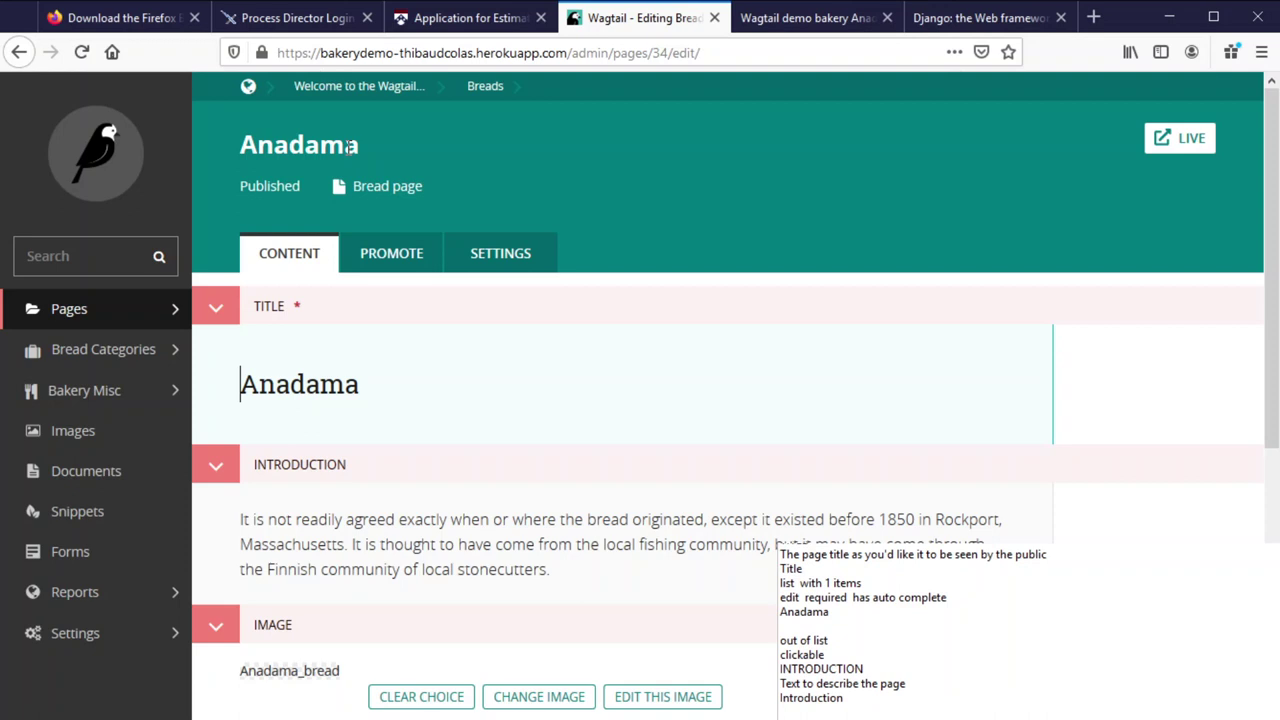
key(Down)
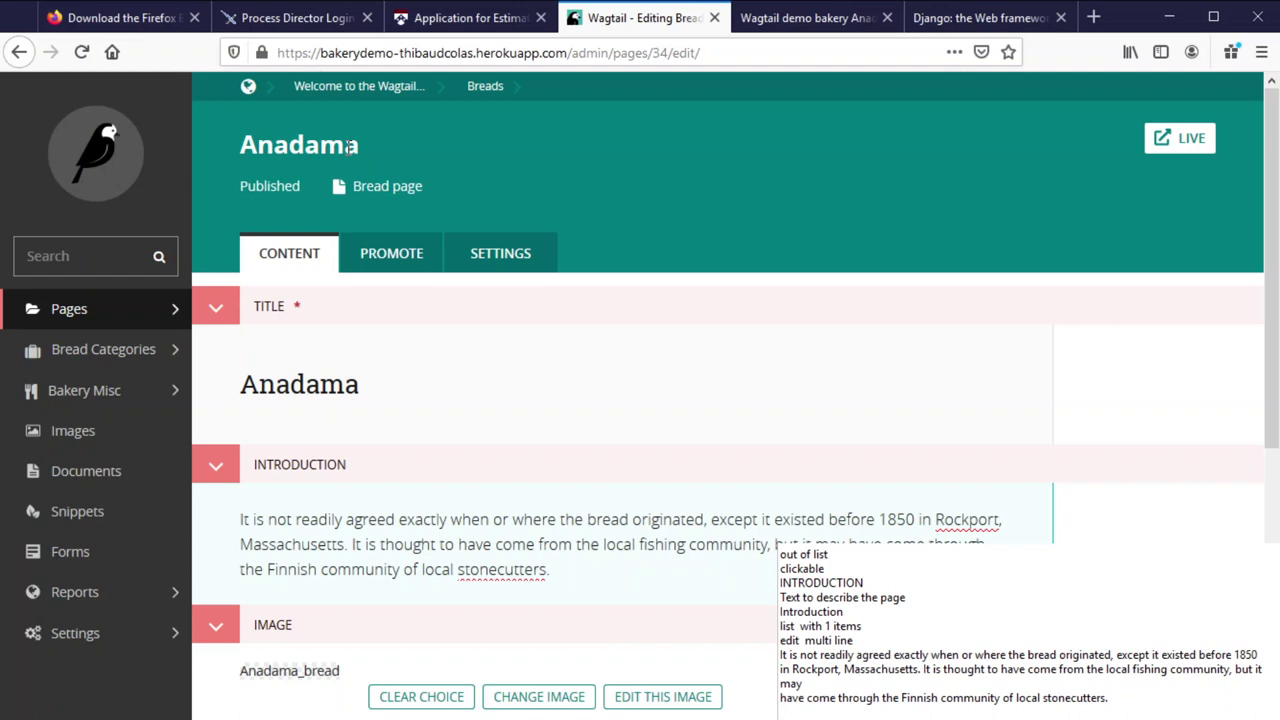
key(Down)
key(Down)
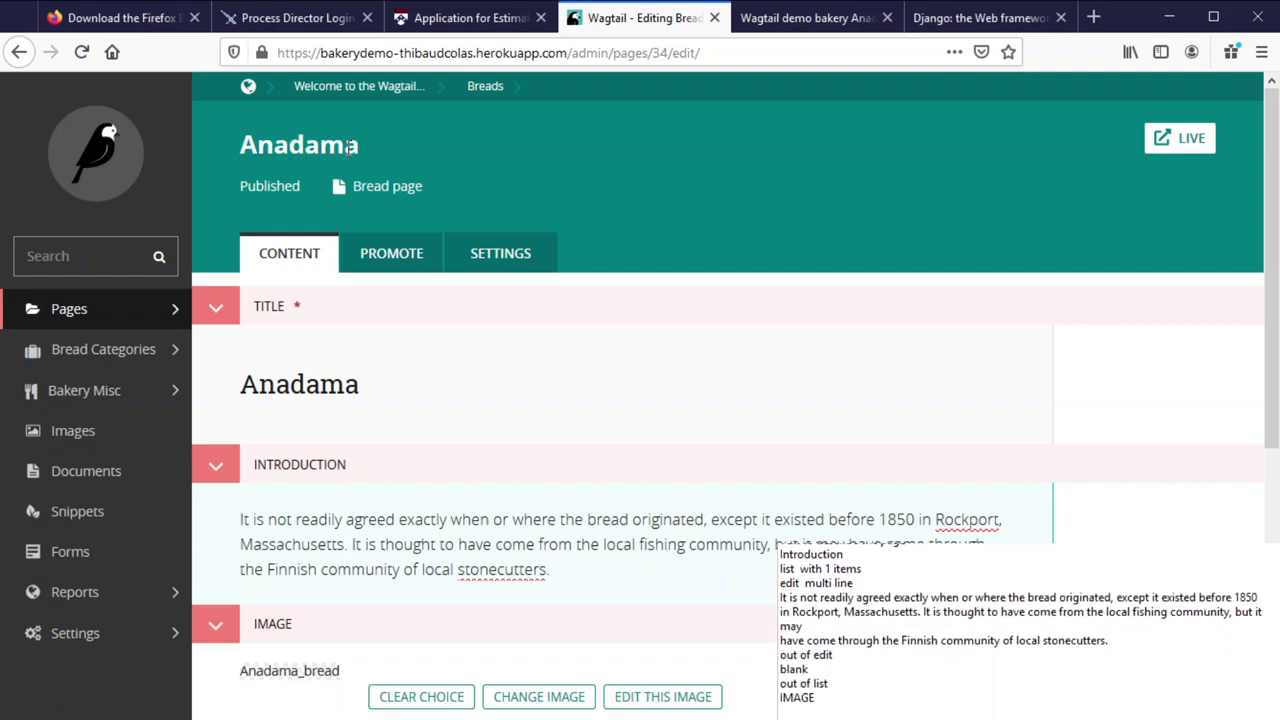
key(Down)
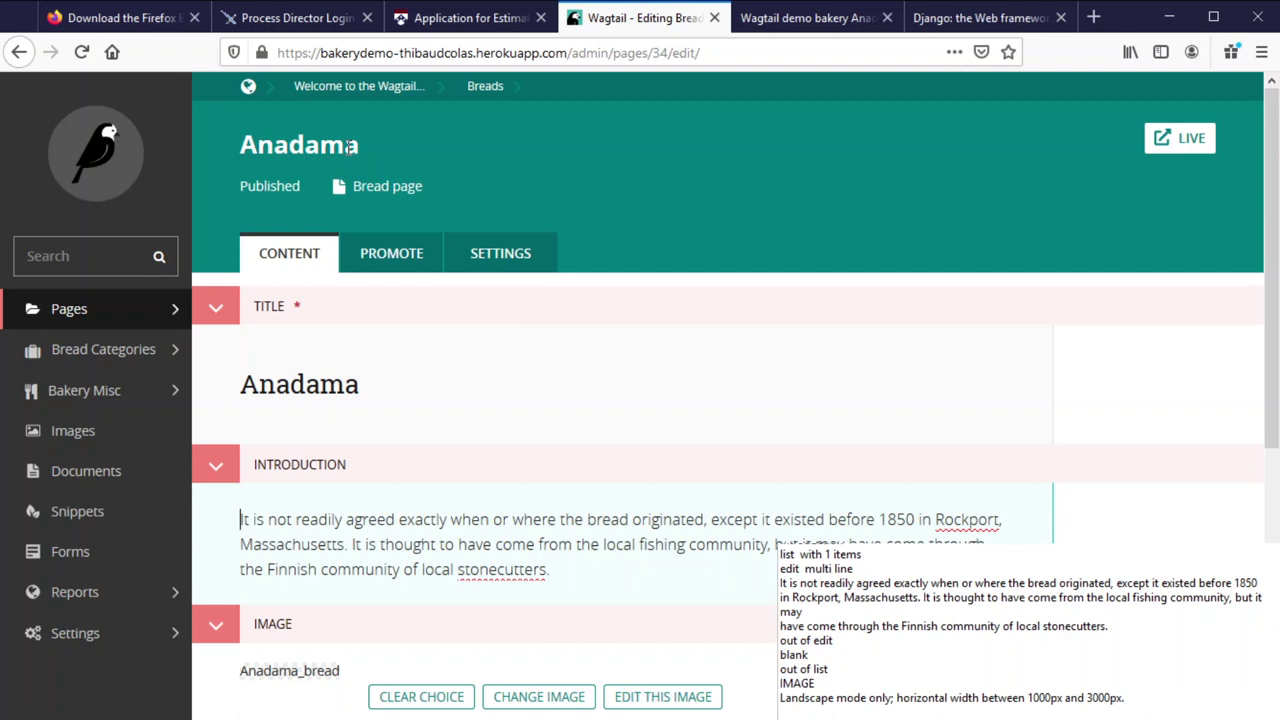
Hear the current Anadama_bread image and open the image chooser to replace it
key(Down)
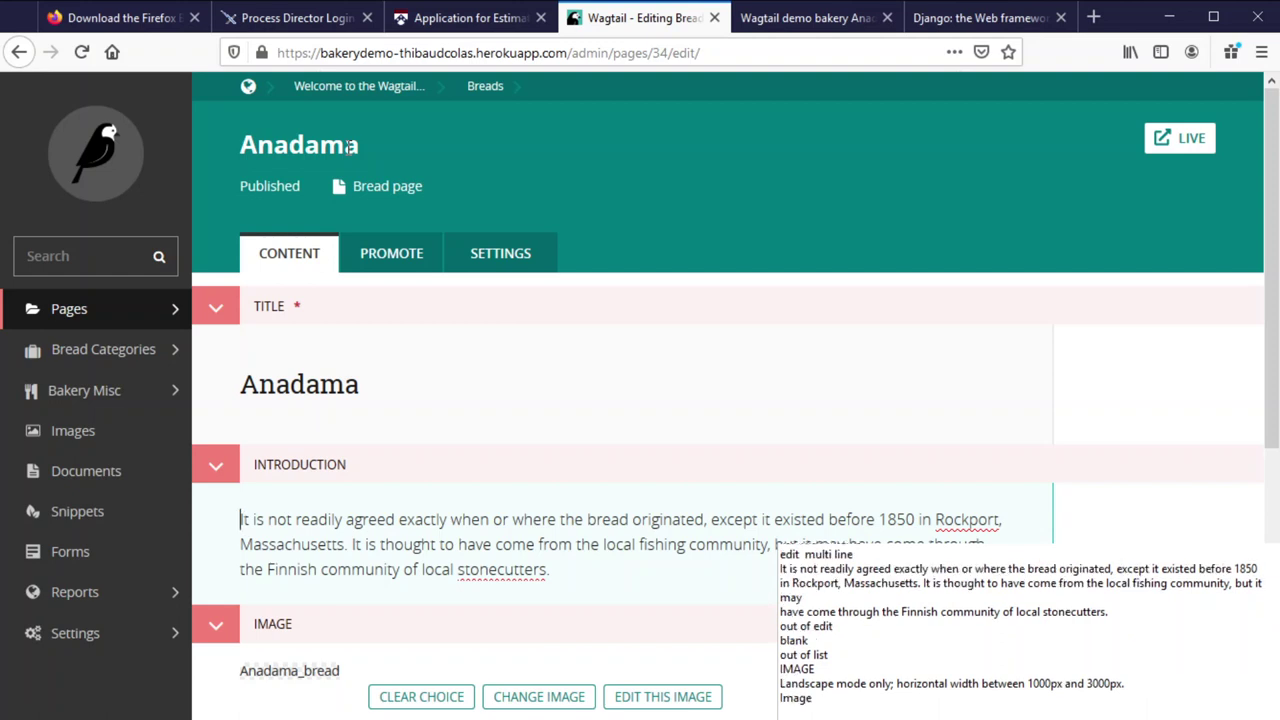
key(Down)
key(Down)
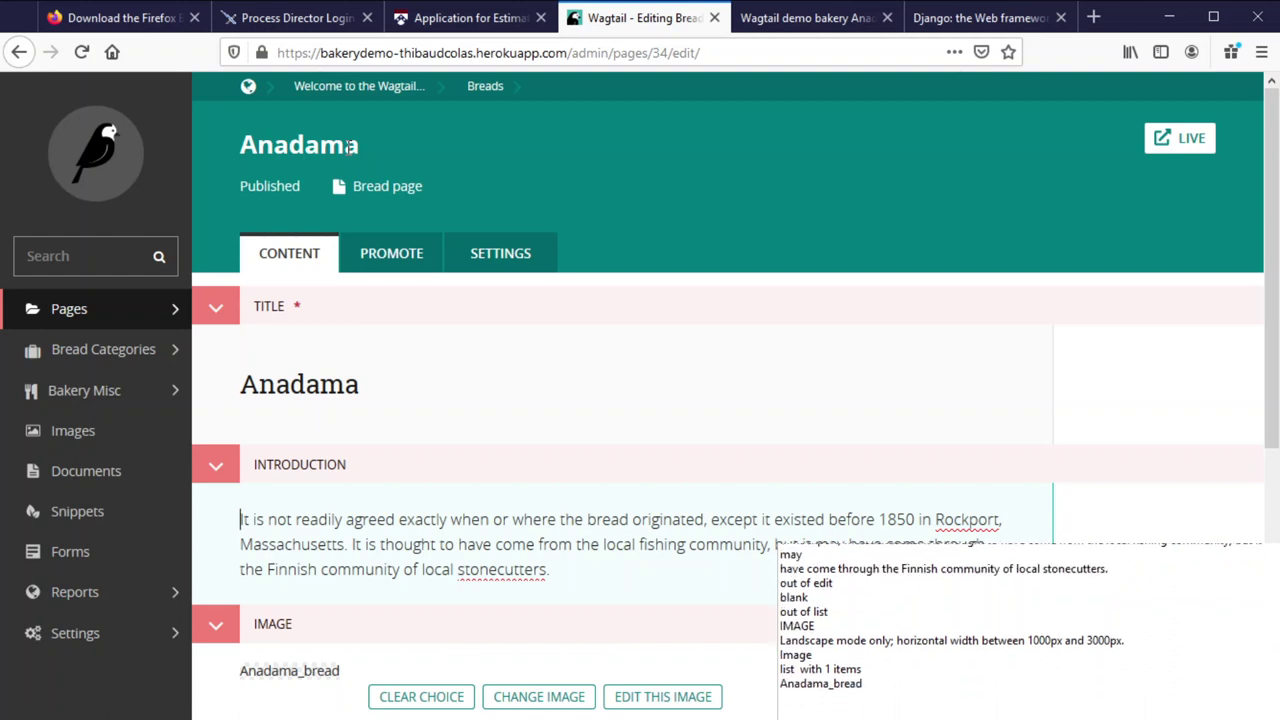
key(Down)
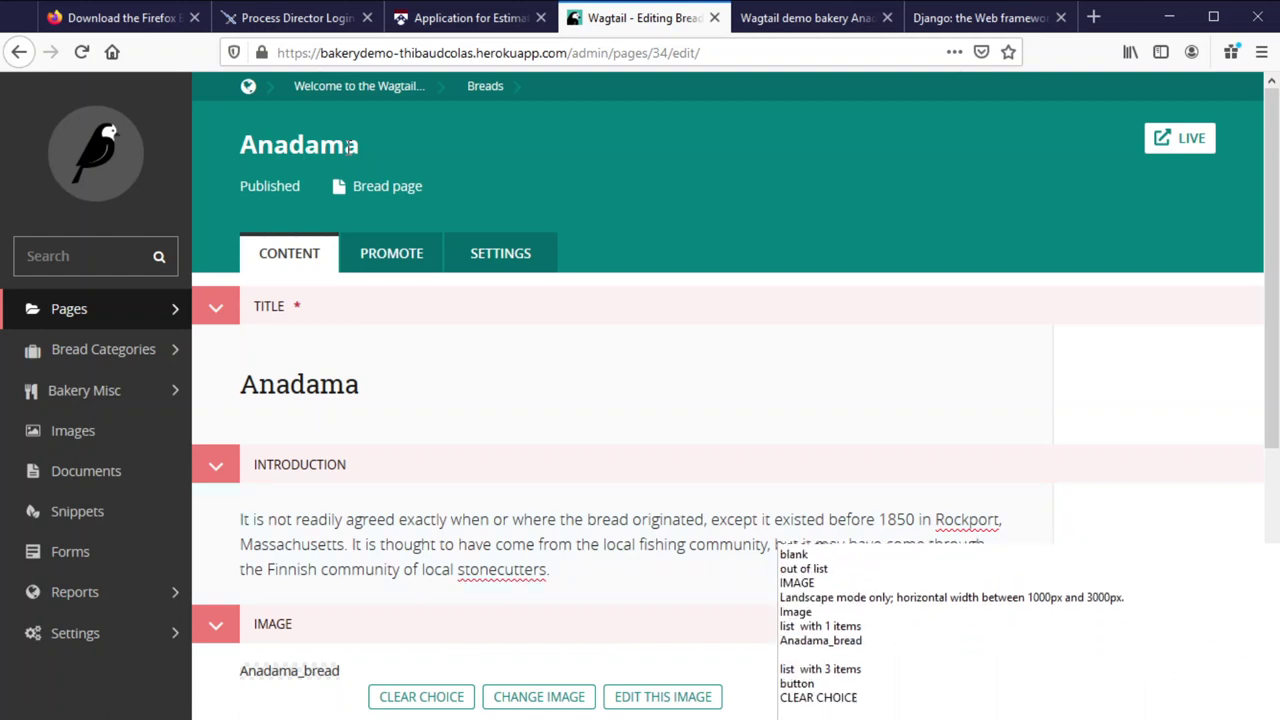
key(Down)
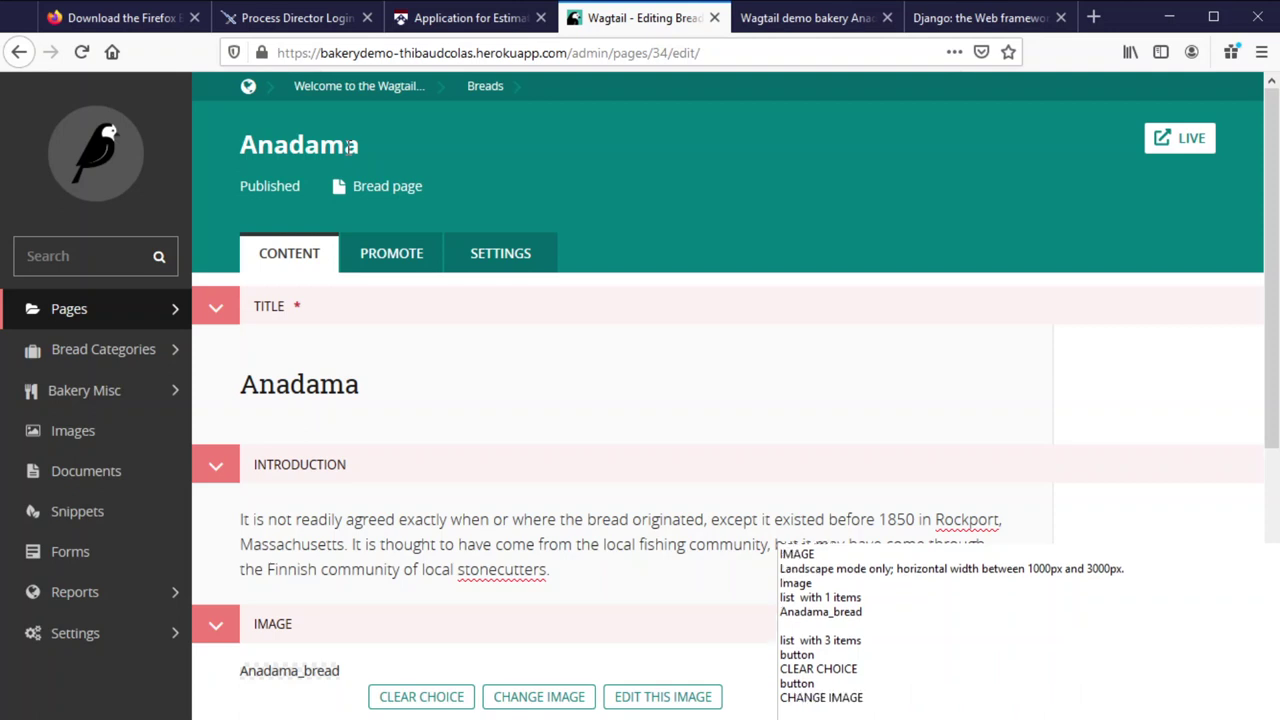
key(Return)
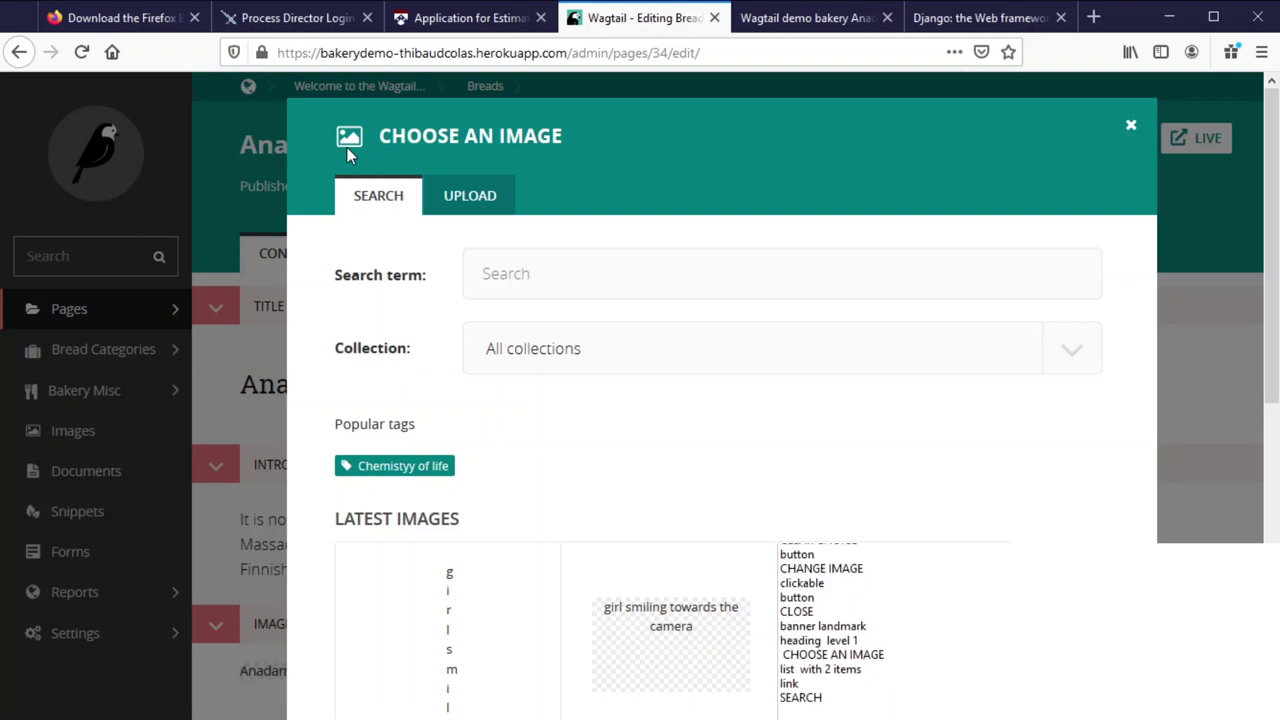
Read past search, collection filter and popular tags to the 'girl smiling towards the camera' latest image
key(Down)
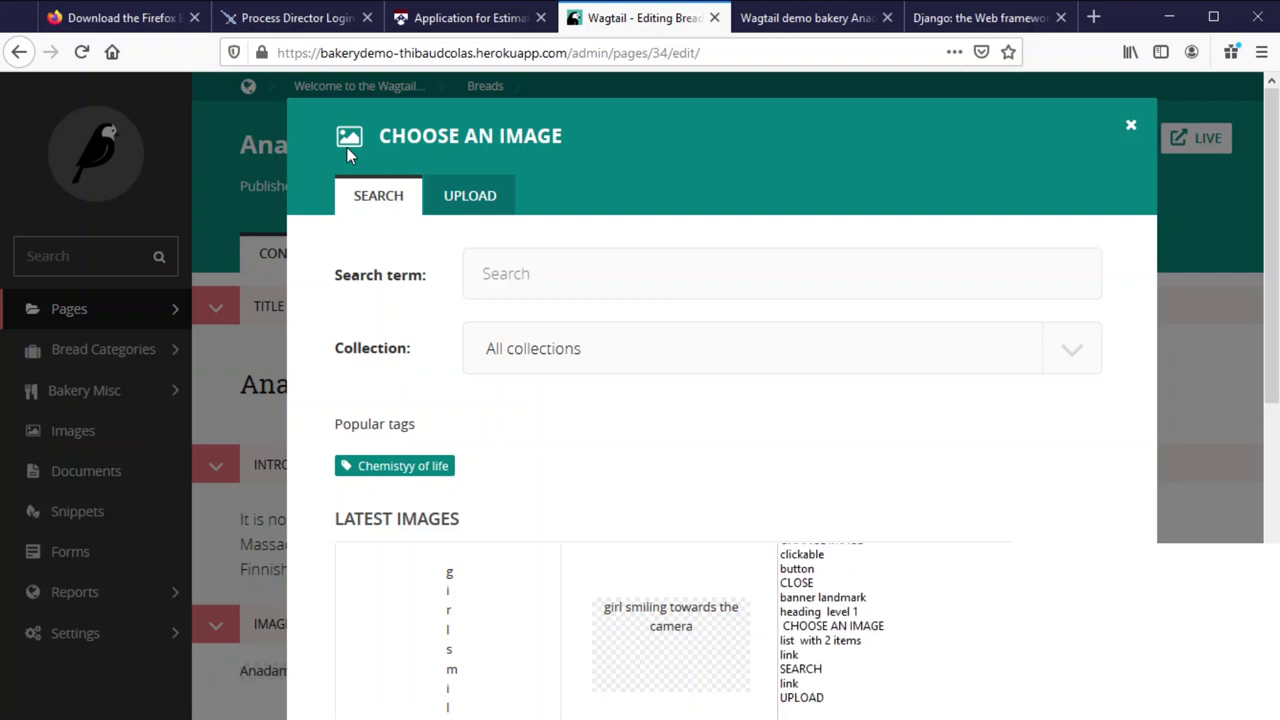
key(Down)
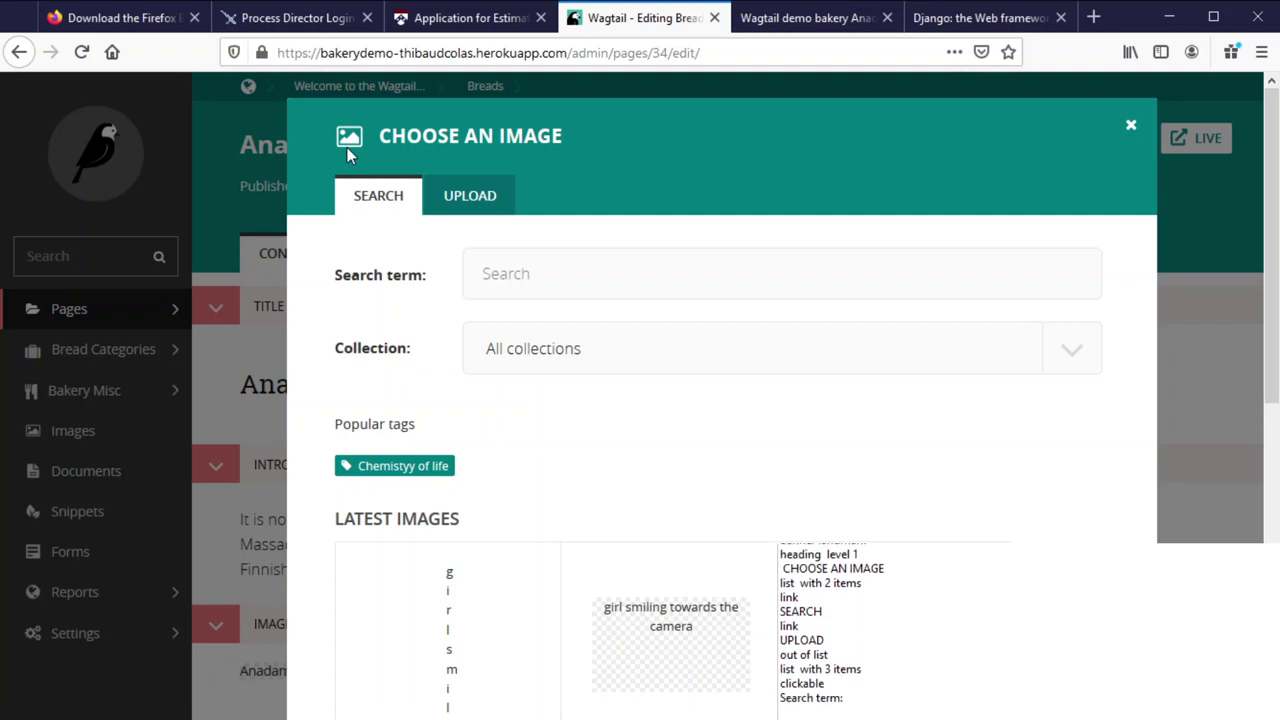
key(Down)
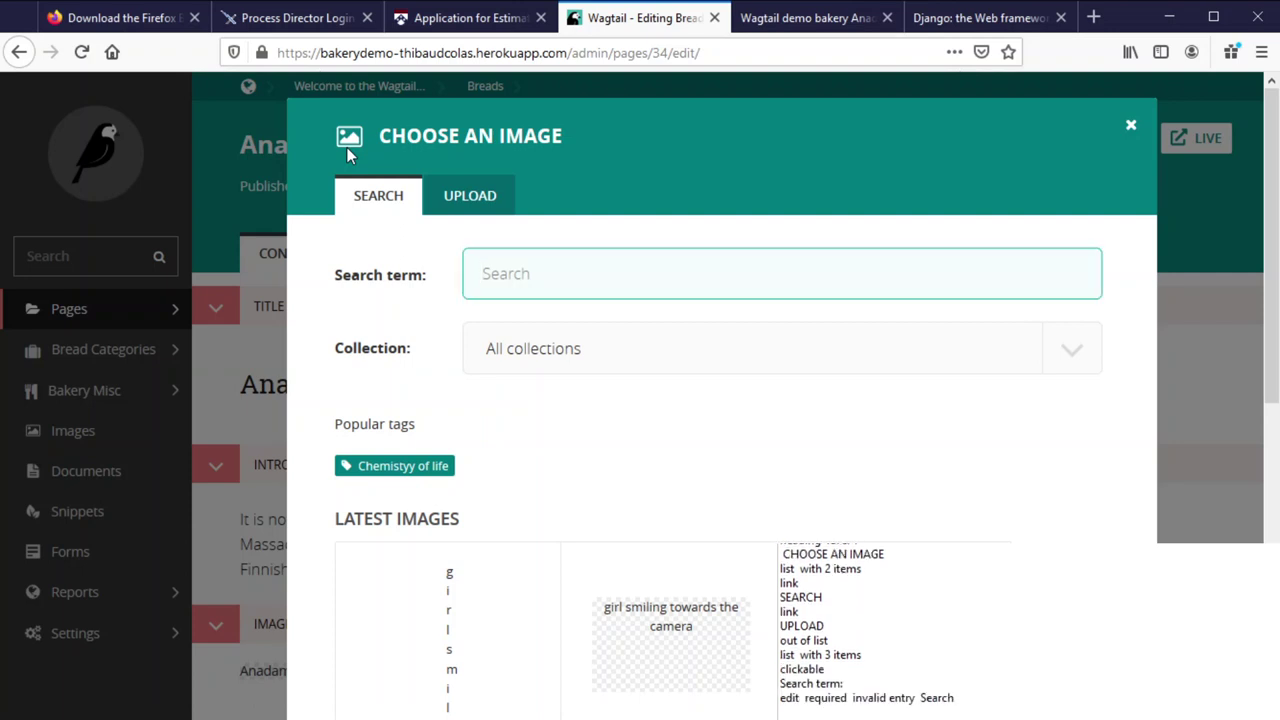
key(Down)
key(Down)
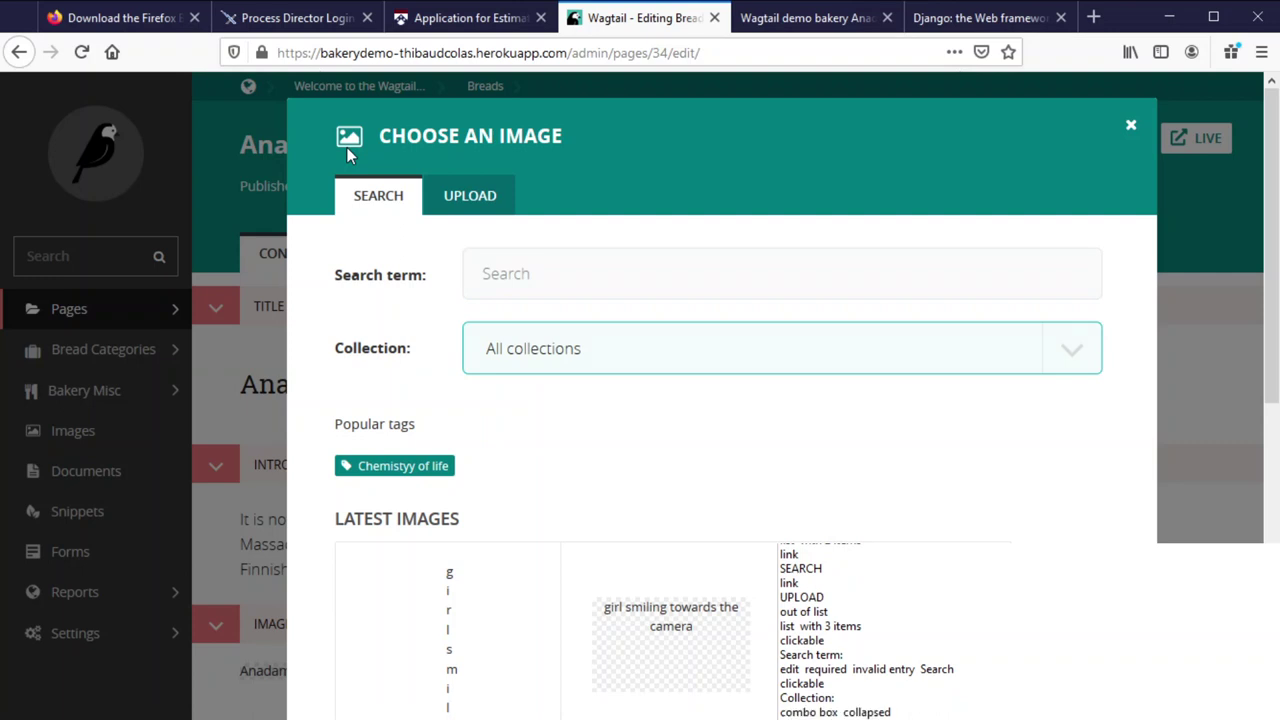
key(Down)
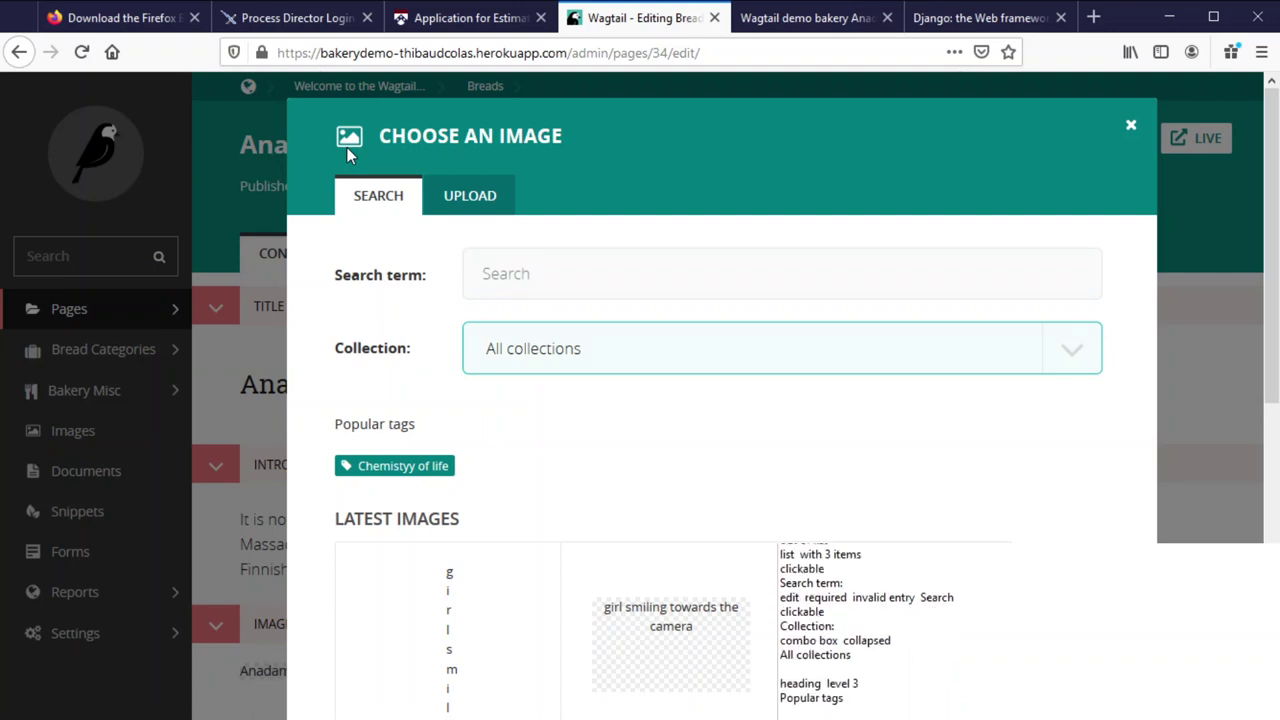
key(Down)
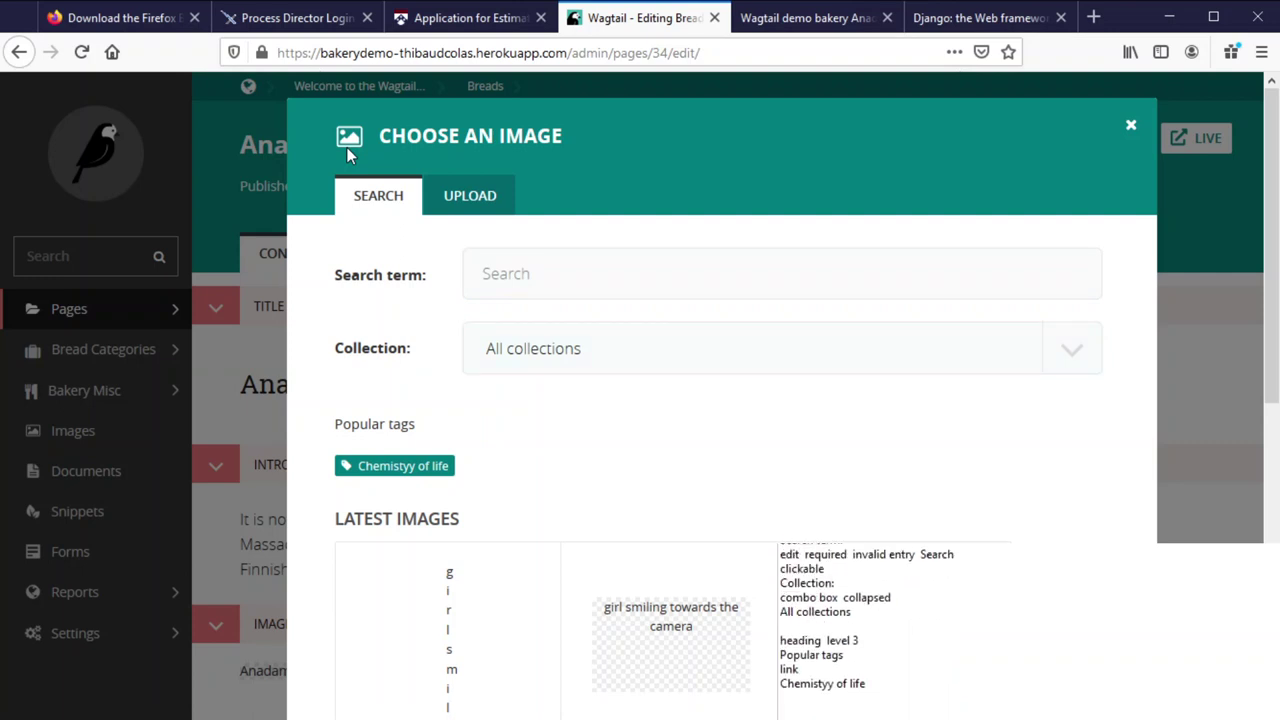
key(Down)
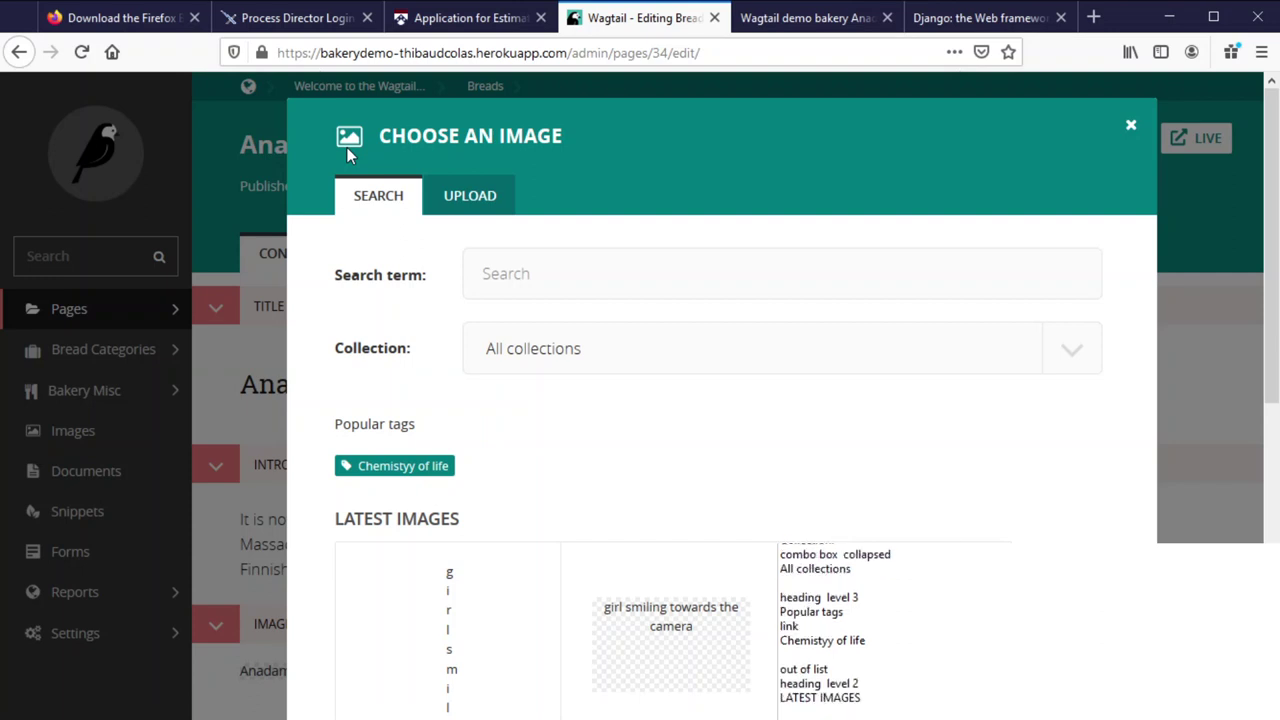
key(Down)
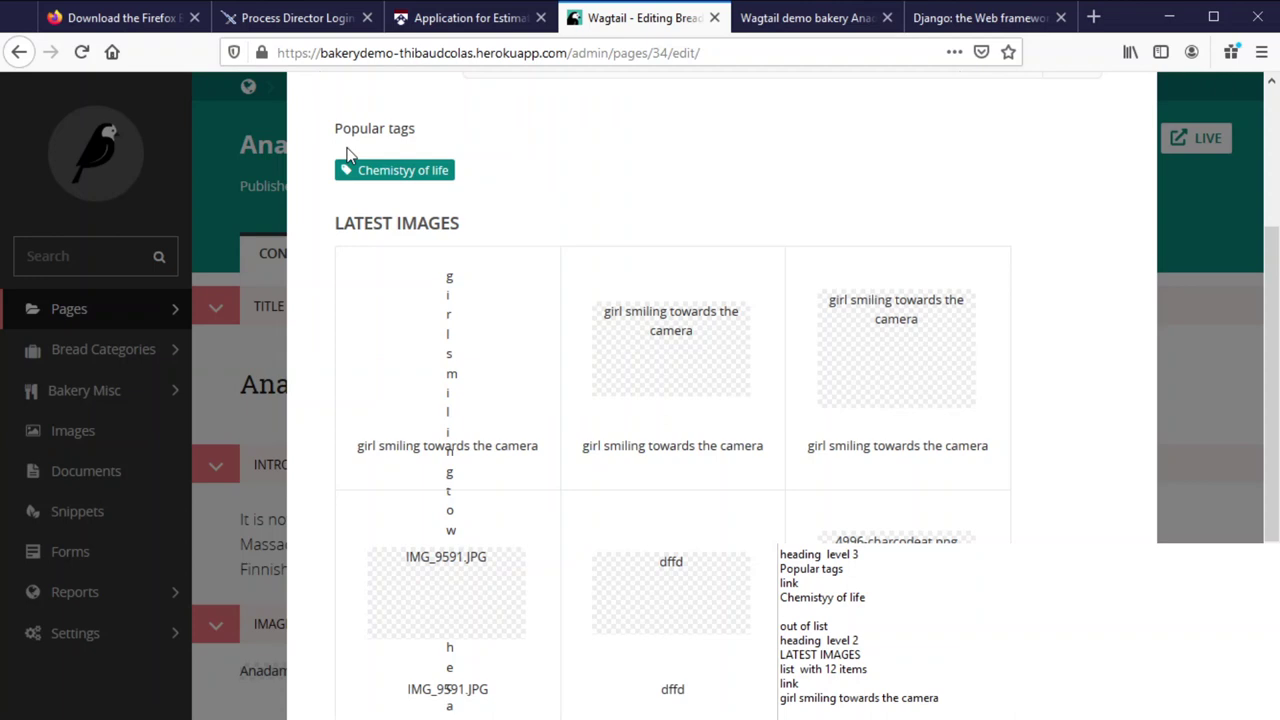
key(Down)
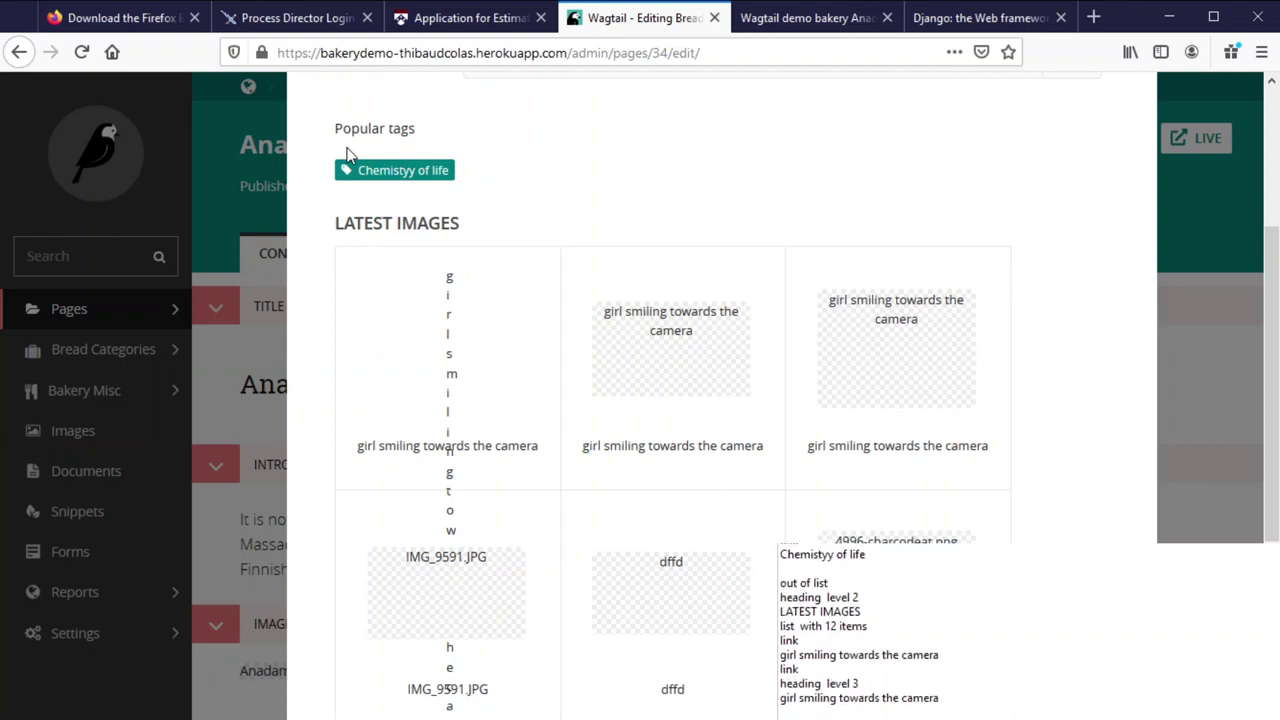
key(Down)
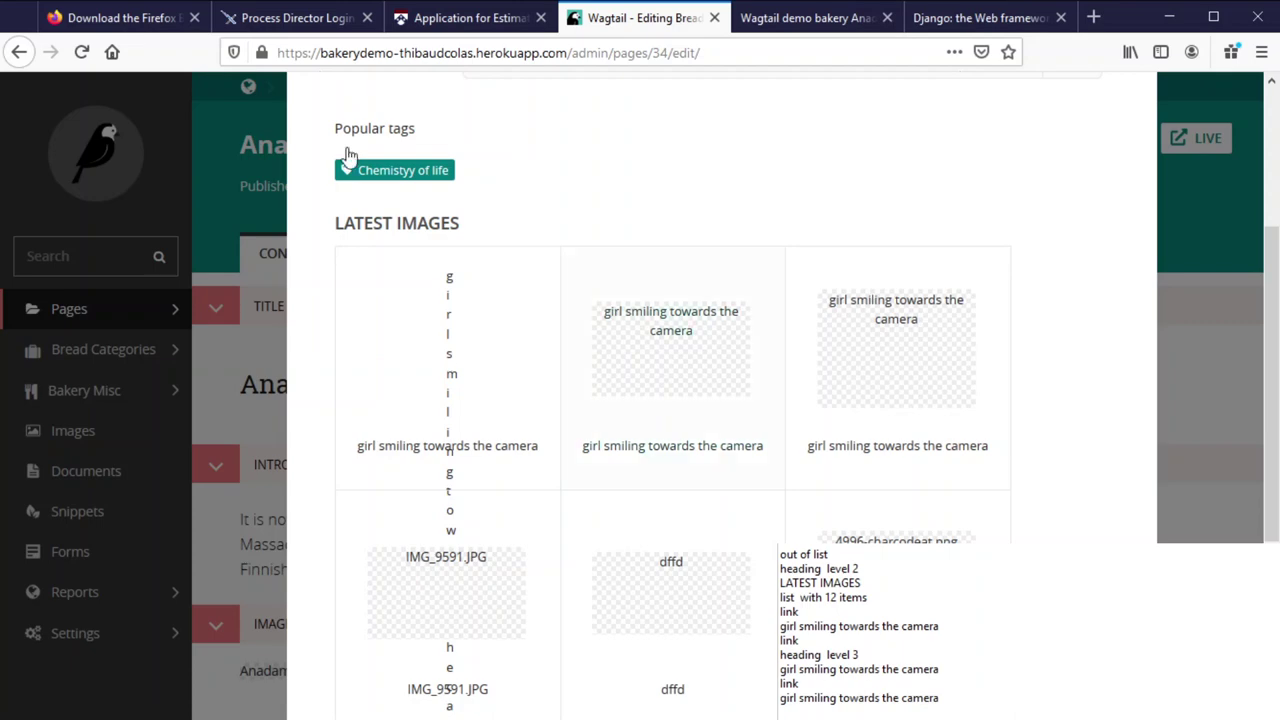
Set 'girl smiling towards the camera' as the Anadama image and reach the Page body add control
key(Escape)
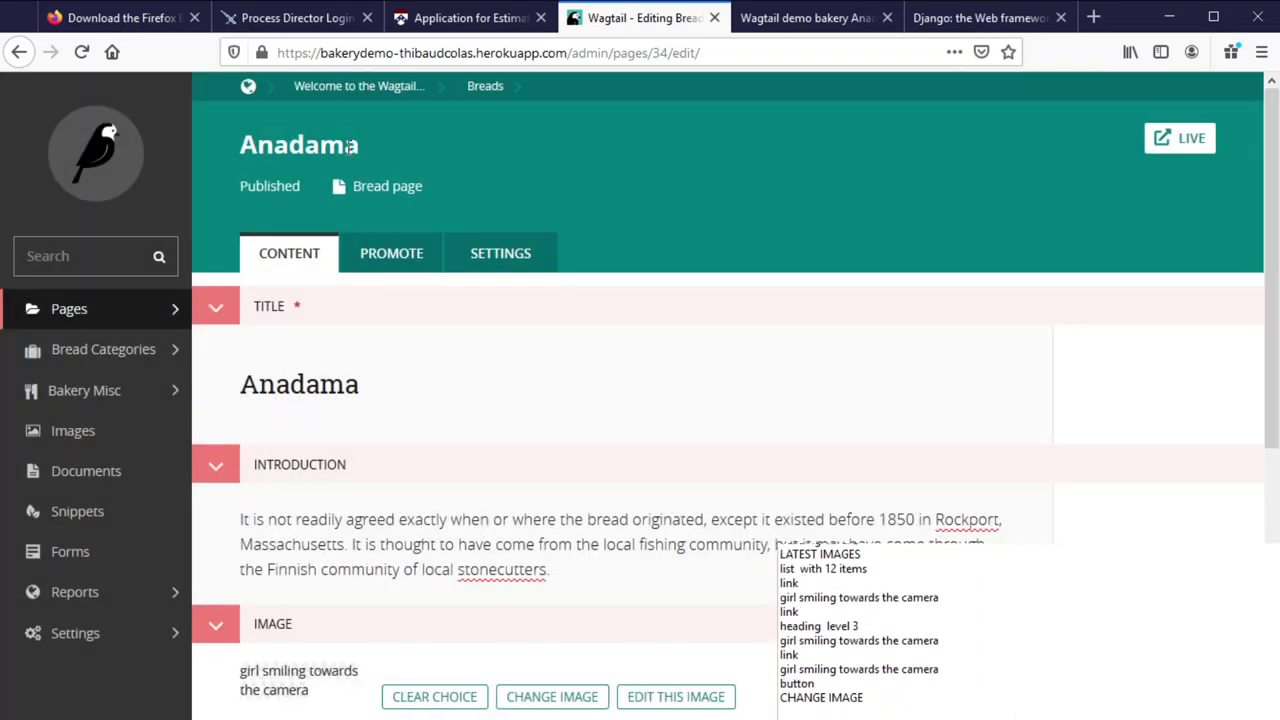
key(Down)
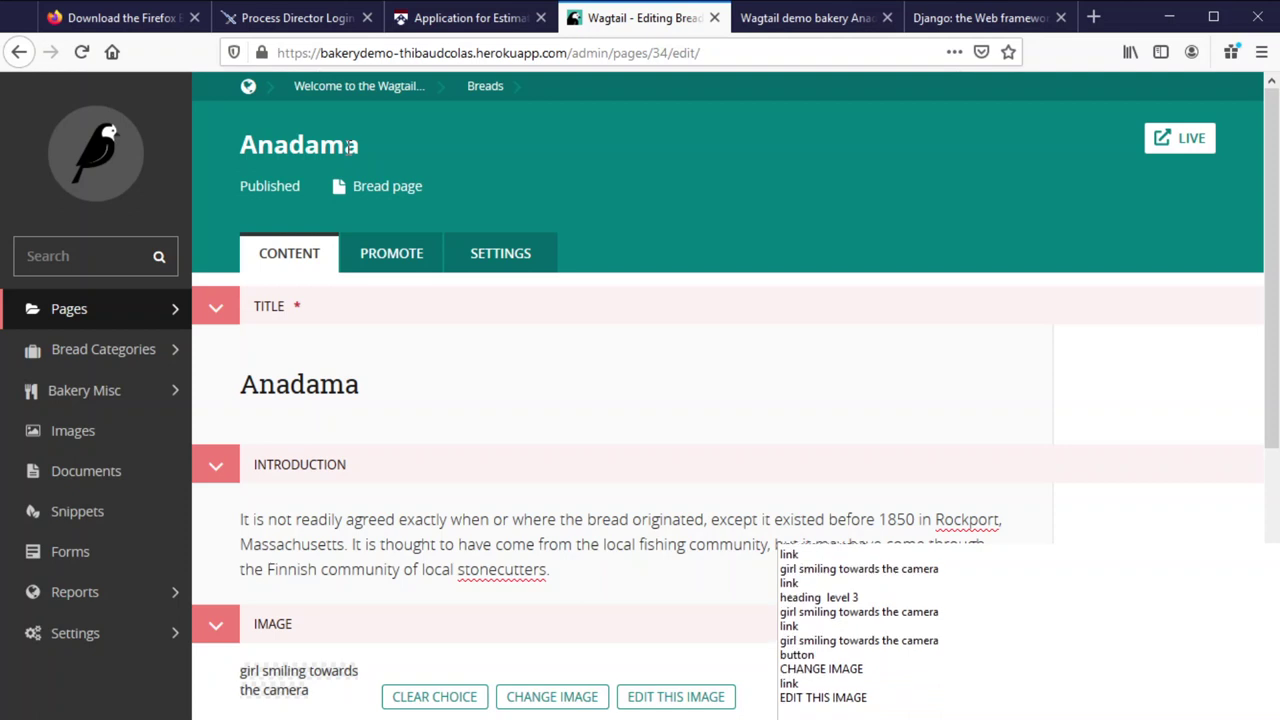
key(Down)
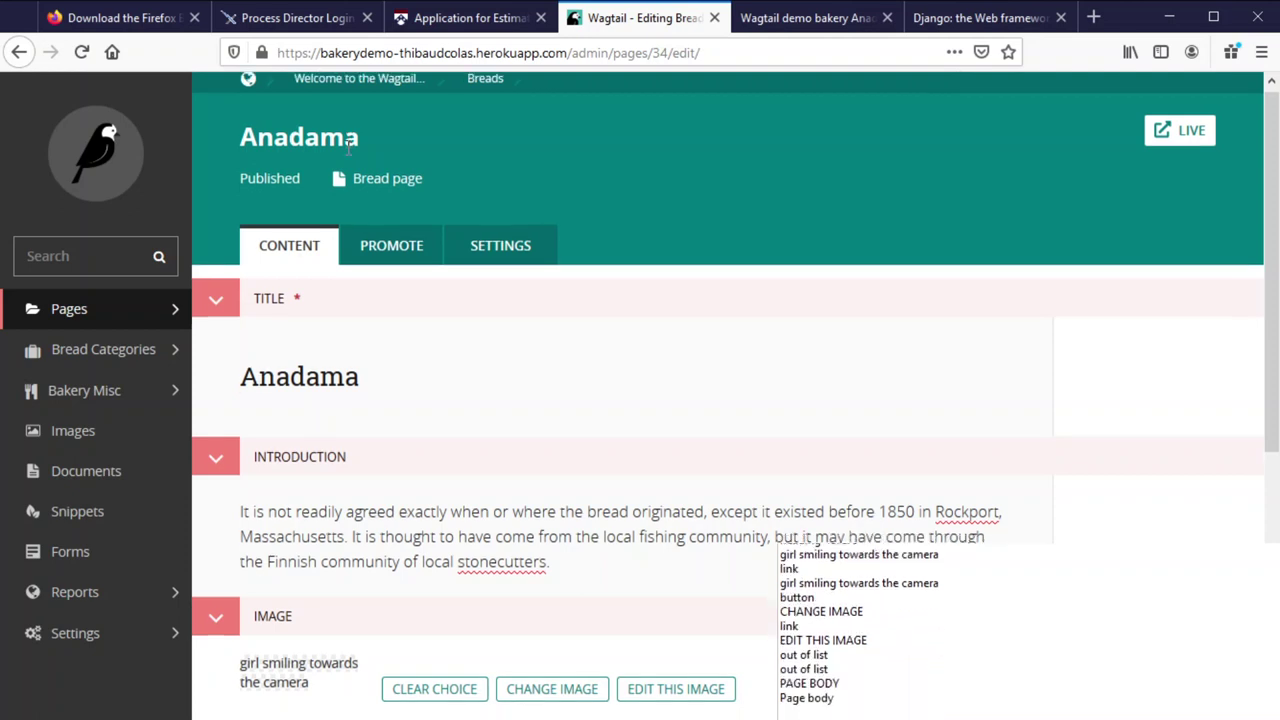
key(Down)
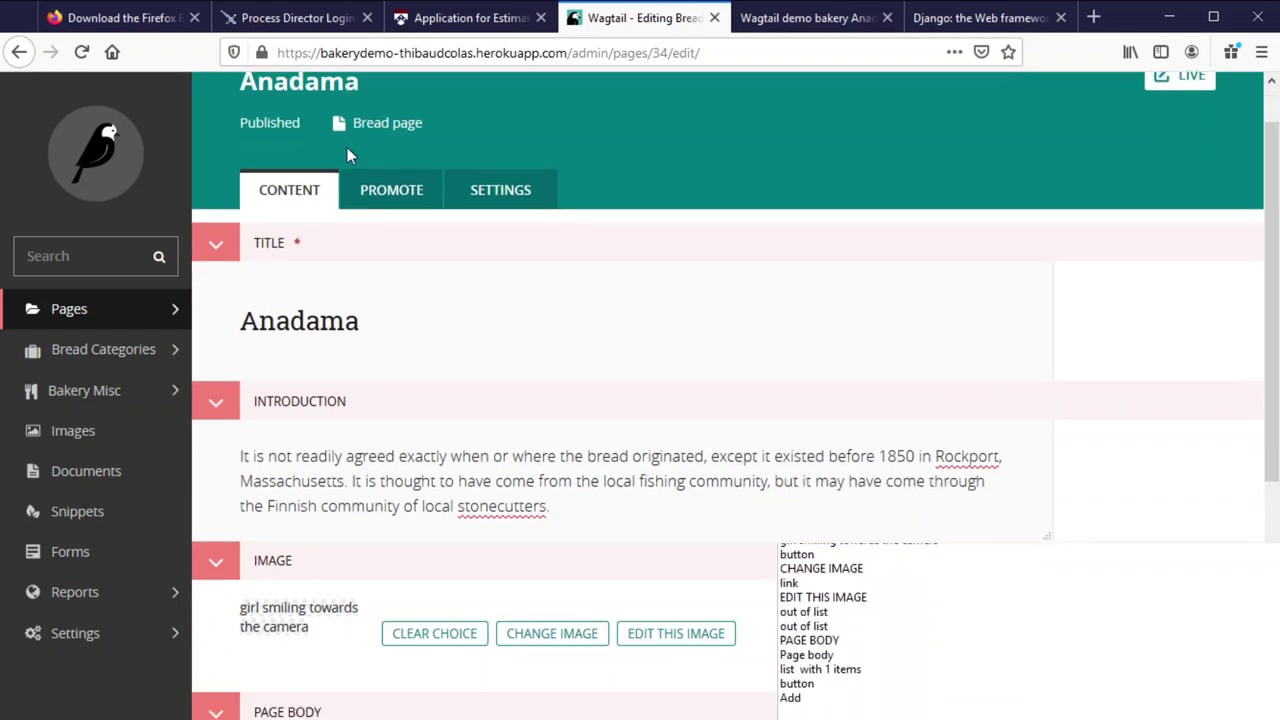
Listen through the Heading, Paragraph, Image and Block quote block choices
key(Down)
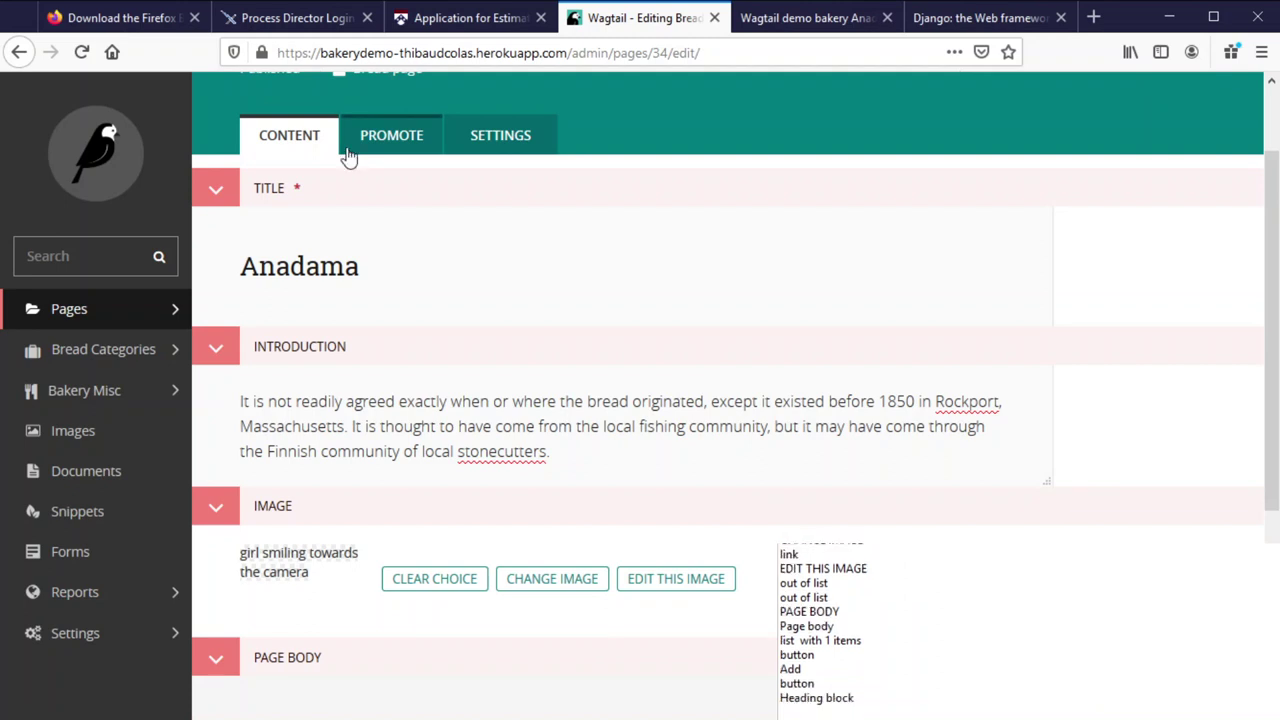
key(Down)
key(Down)
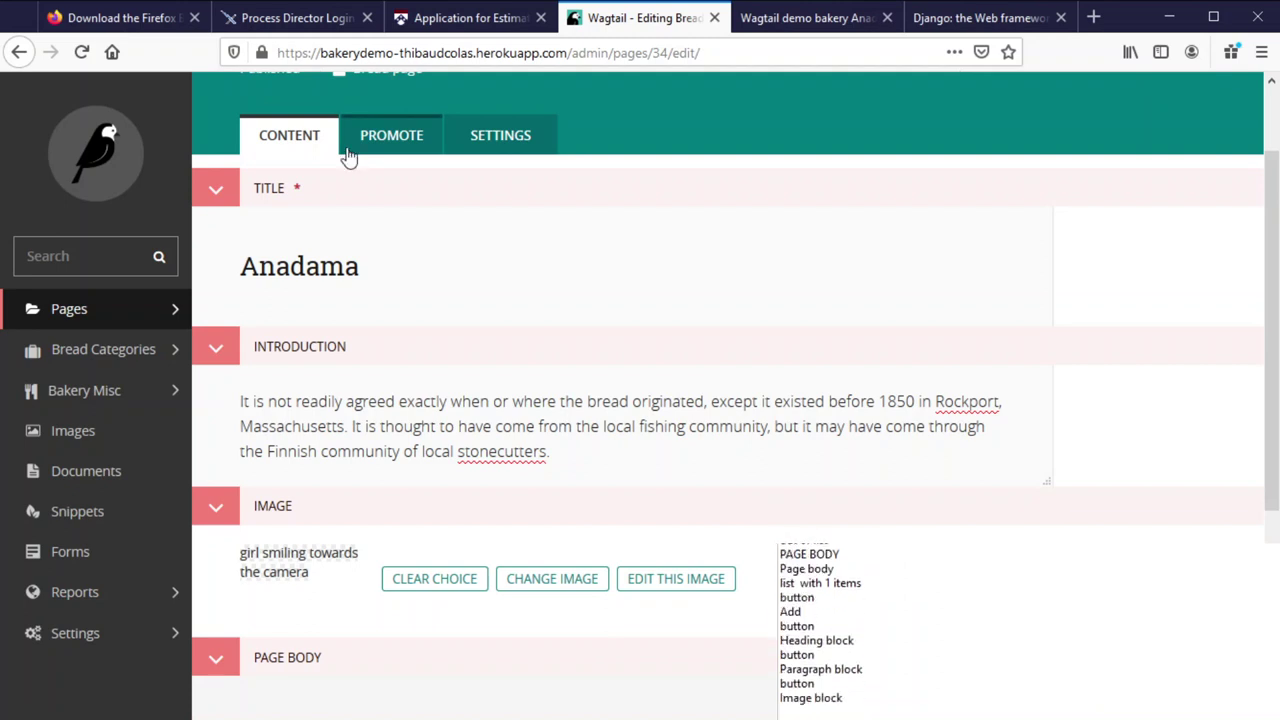
key(Down)
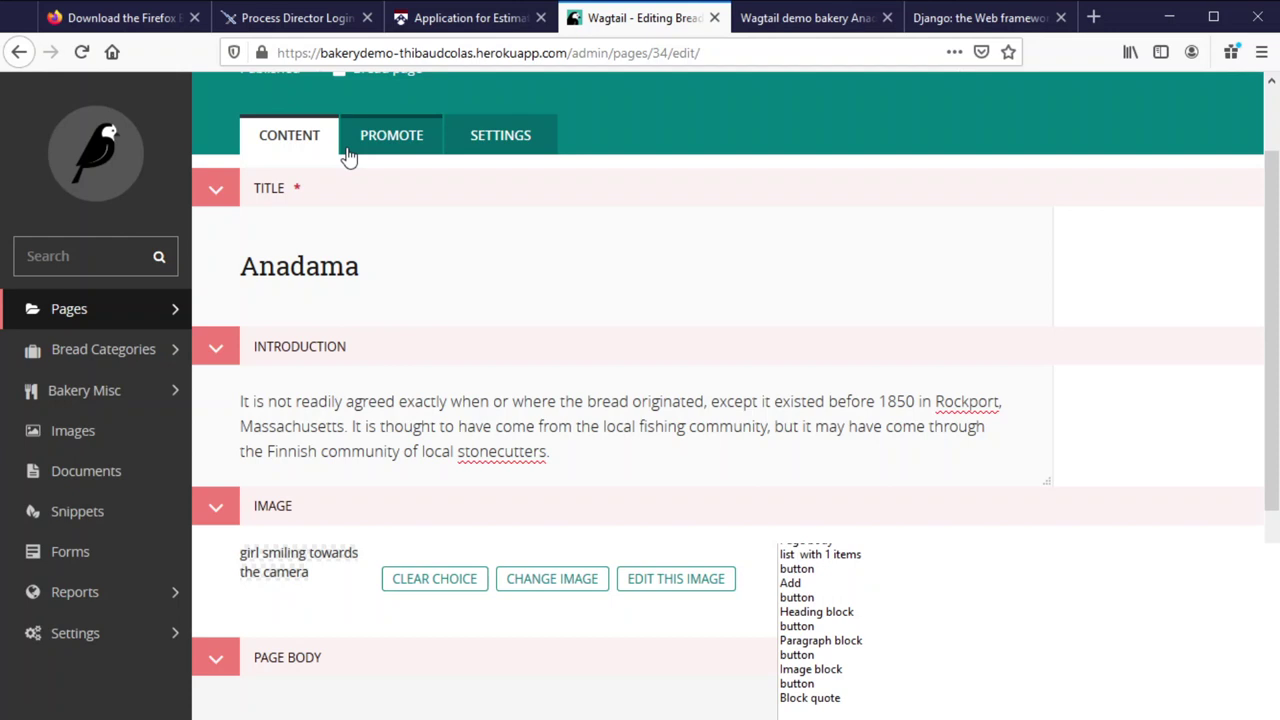
Move back from the Embed choice to Paragraph and insert an empty paragraph block
key(Down)
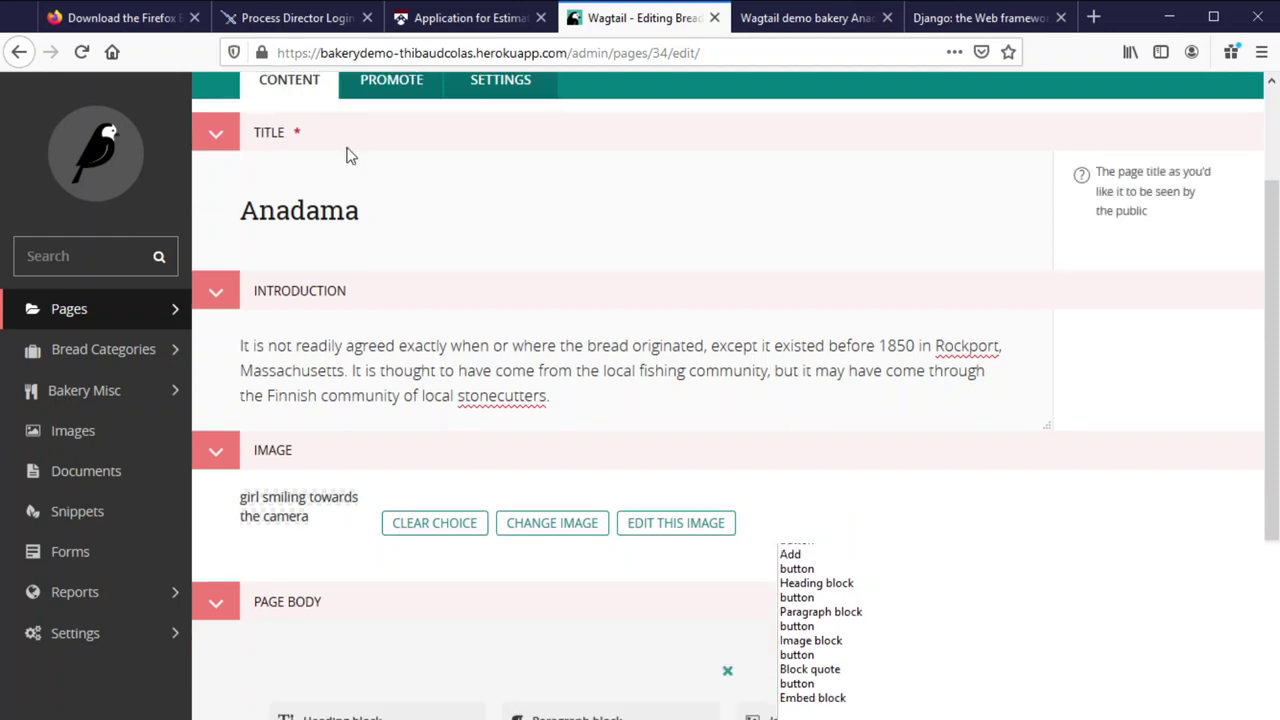
key(Down)
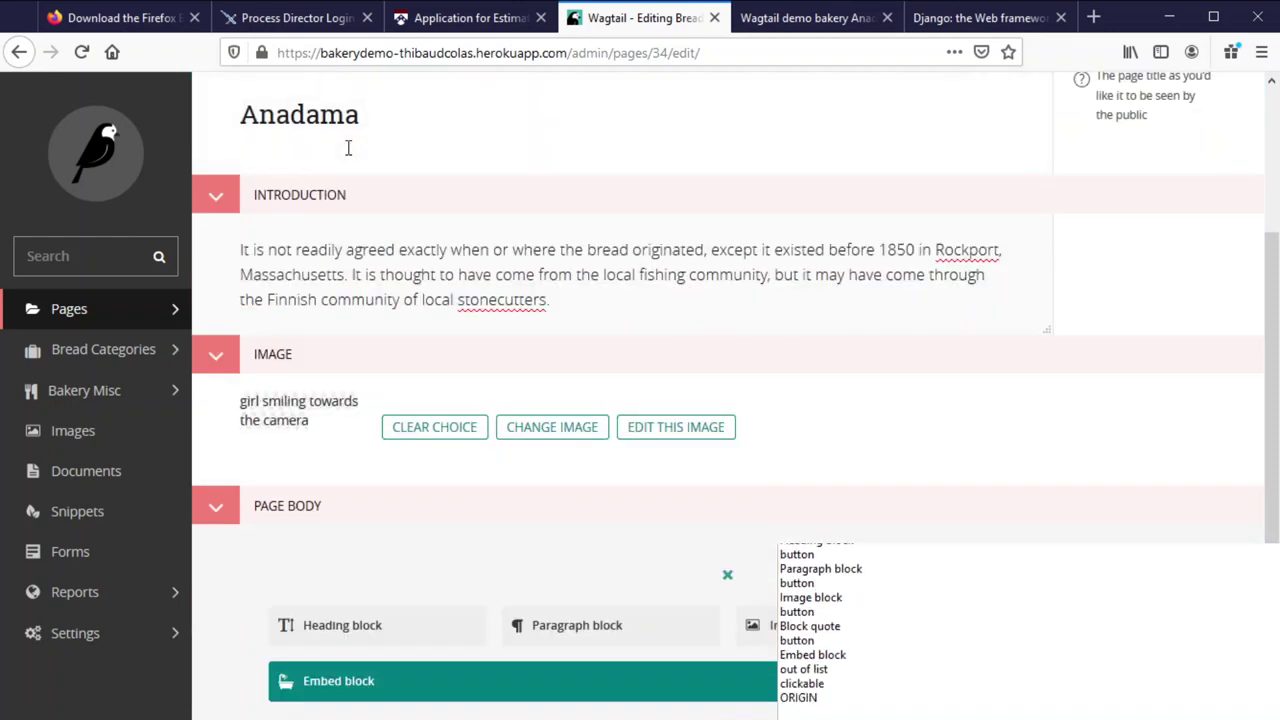
key(Down)
key(Up)
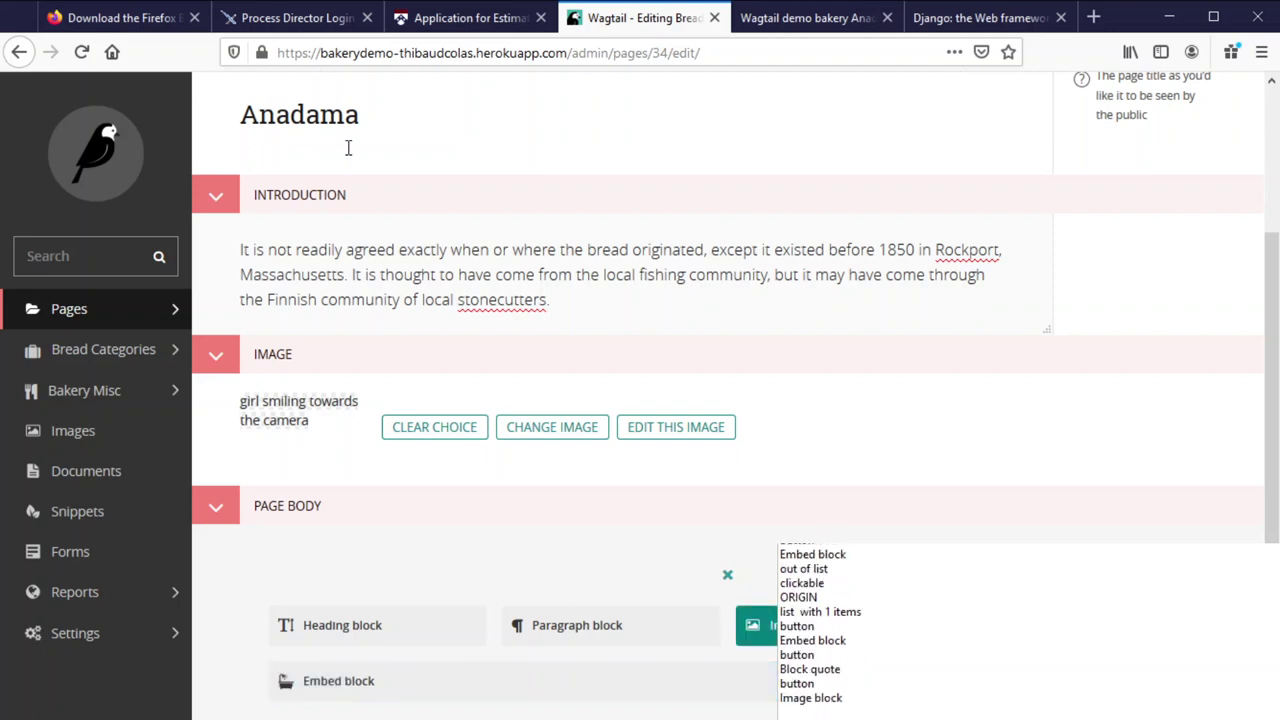
key(Up)
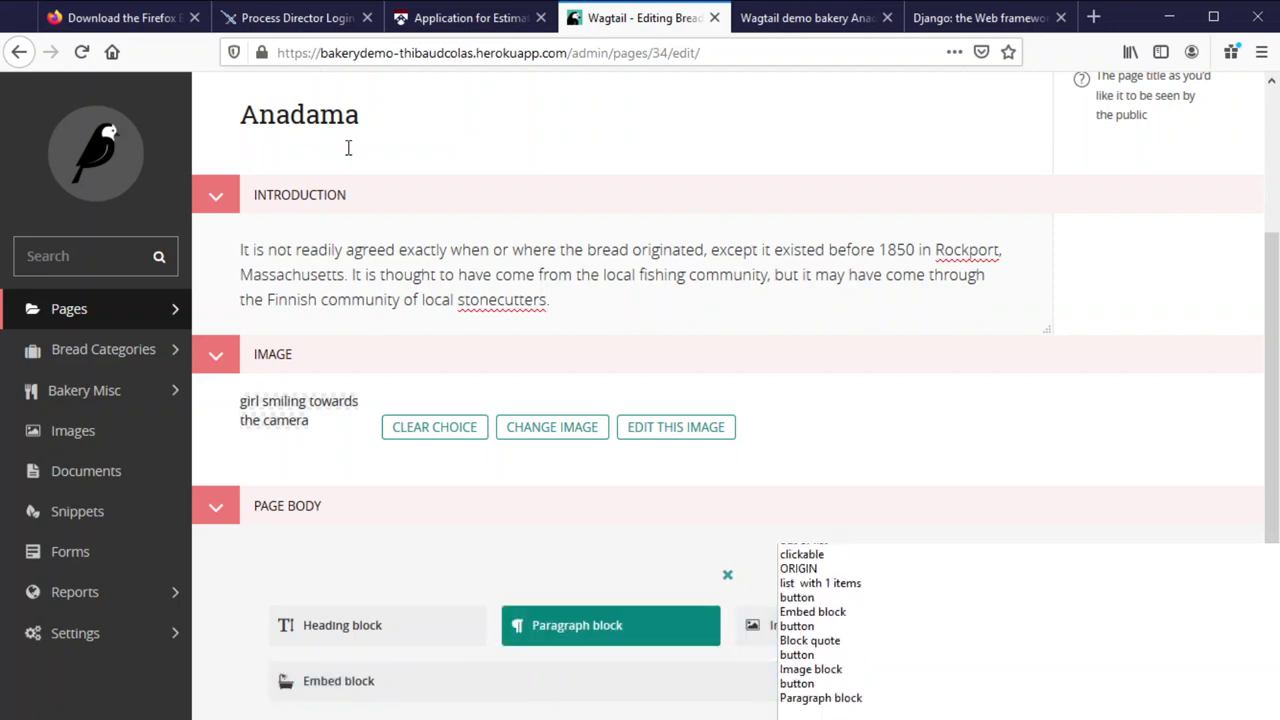
key(Return)
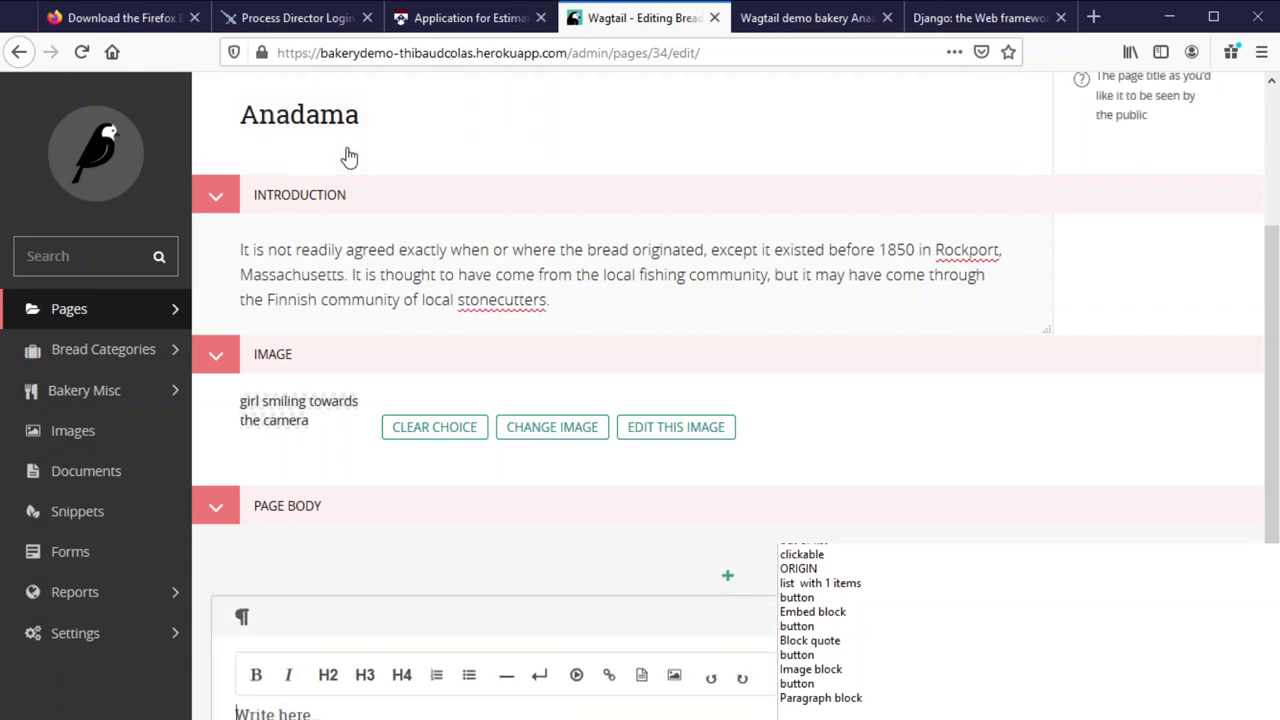